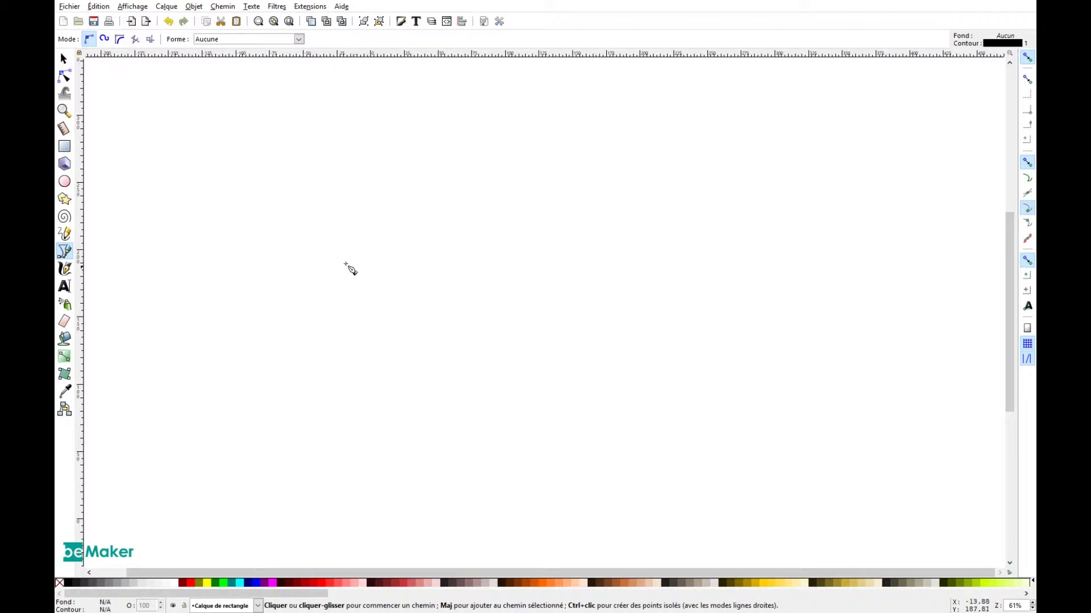
Draw a closed triangular path of three straight segments with the Bézier pen, and delete it
left_click(271, 239)
left_click(627, 173)
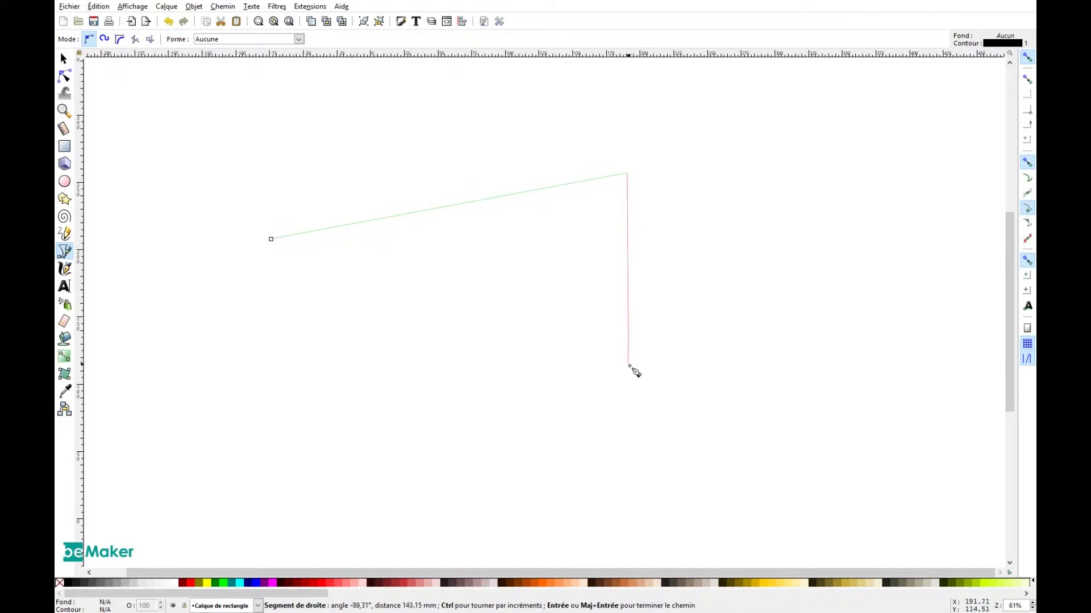
left_click(528, 470)
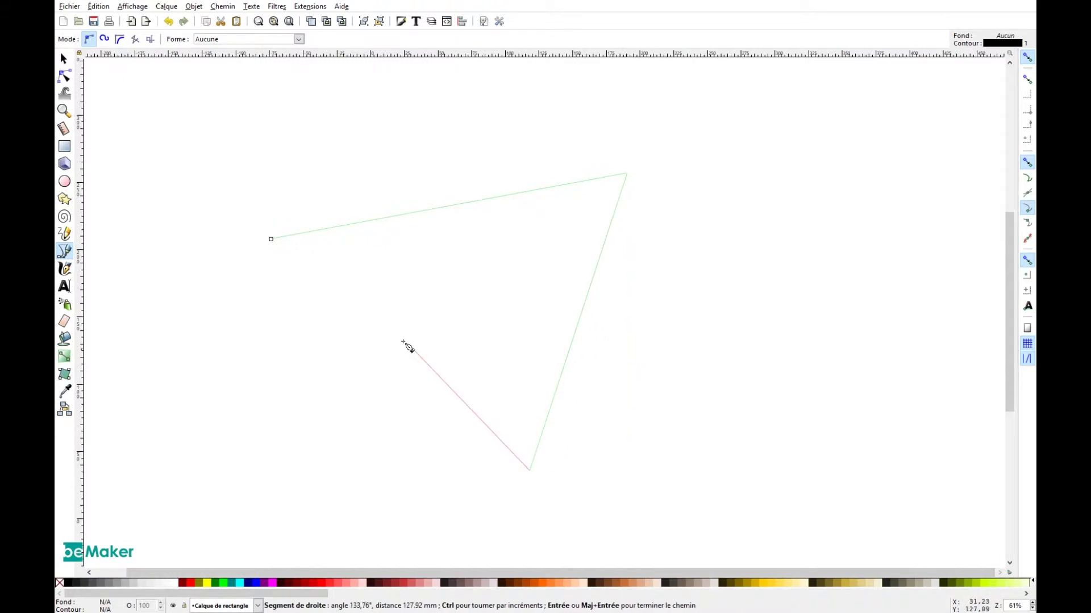
left_click(271, 240)
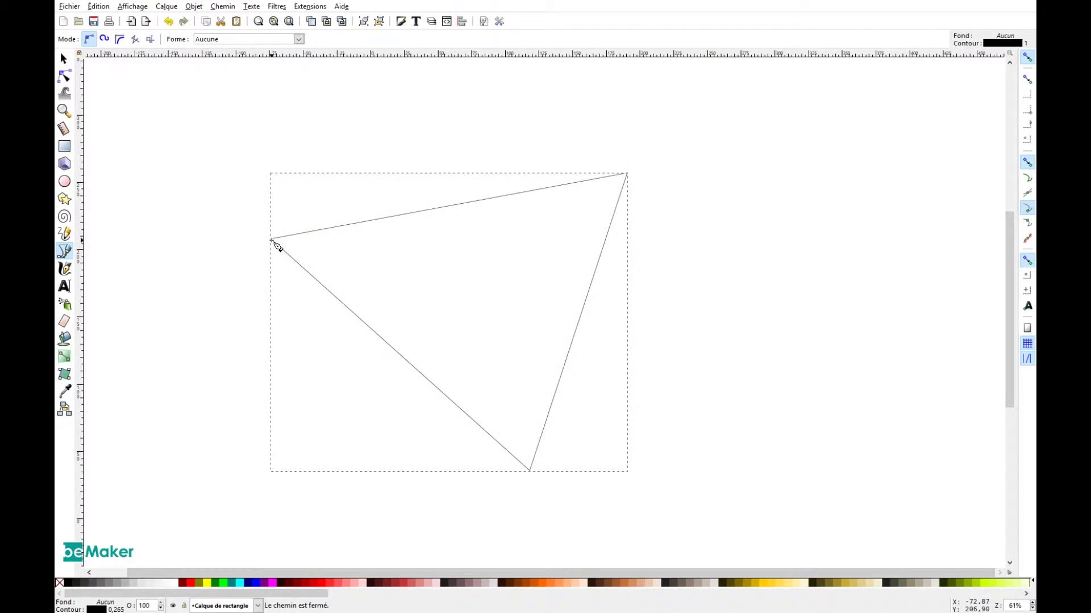
key("Delete")
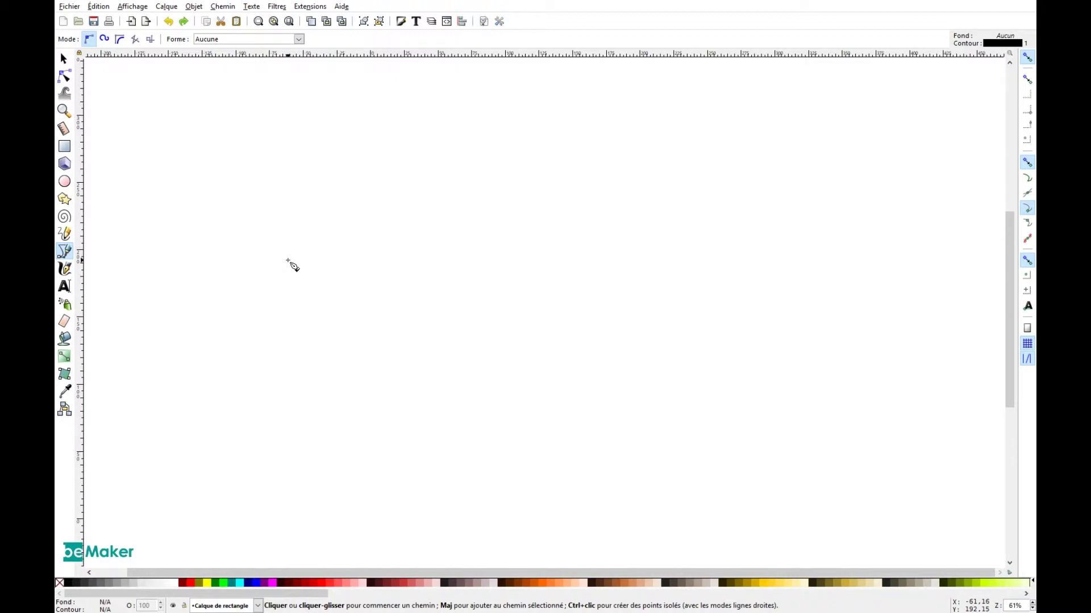
Draw an open, rounded three-node Bézier curve about 273 by 255 mm and move it to about X 31, Y 39 mm
left_click(284, 251)
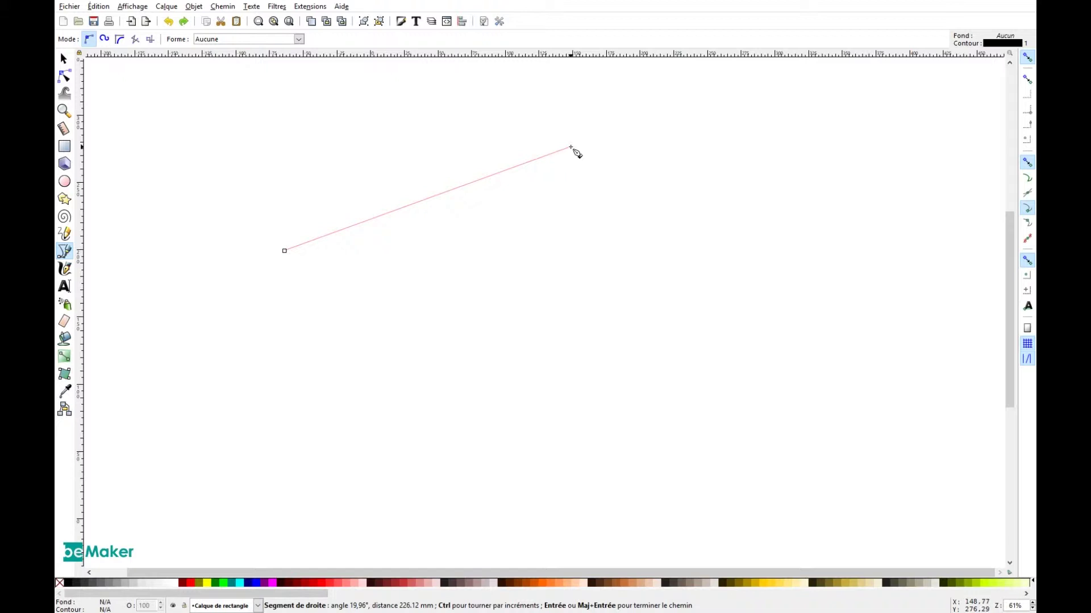
left_click_drag(571, 147, 737, 294)
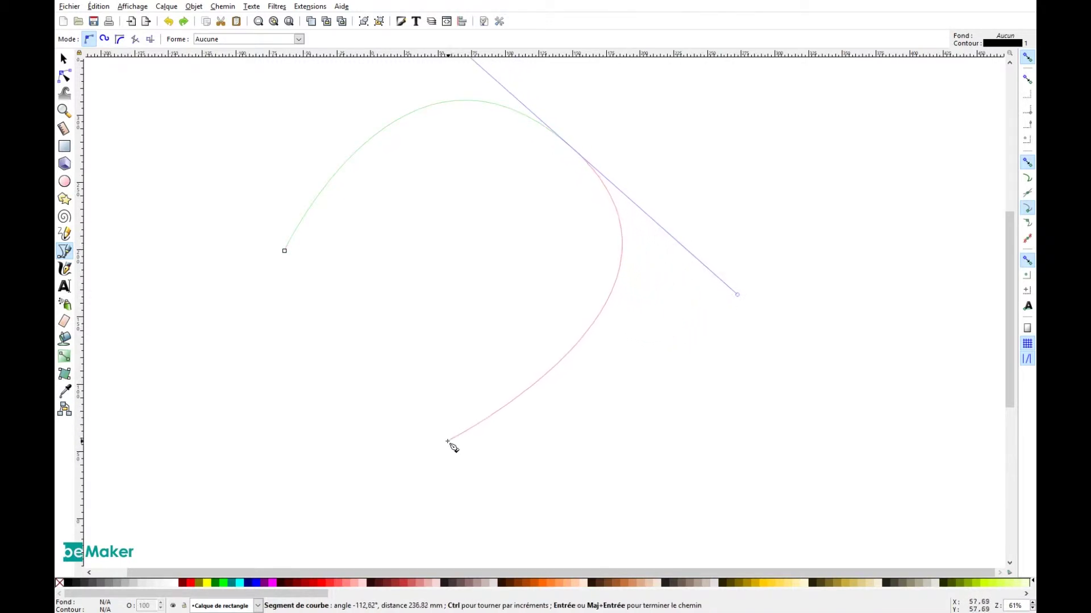
left_click_drag(446, 443, 267, 434)
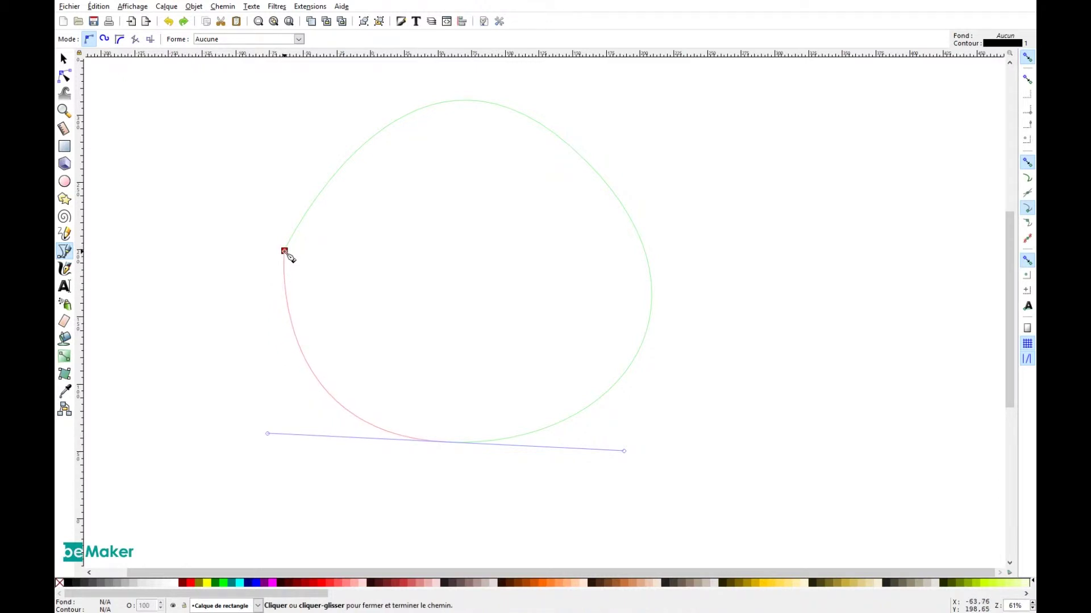
key("Return")
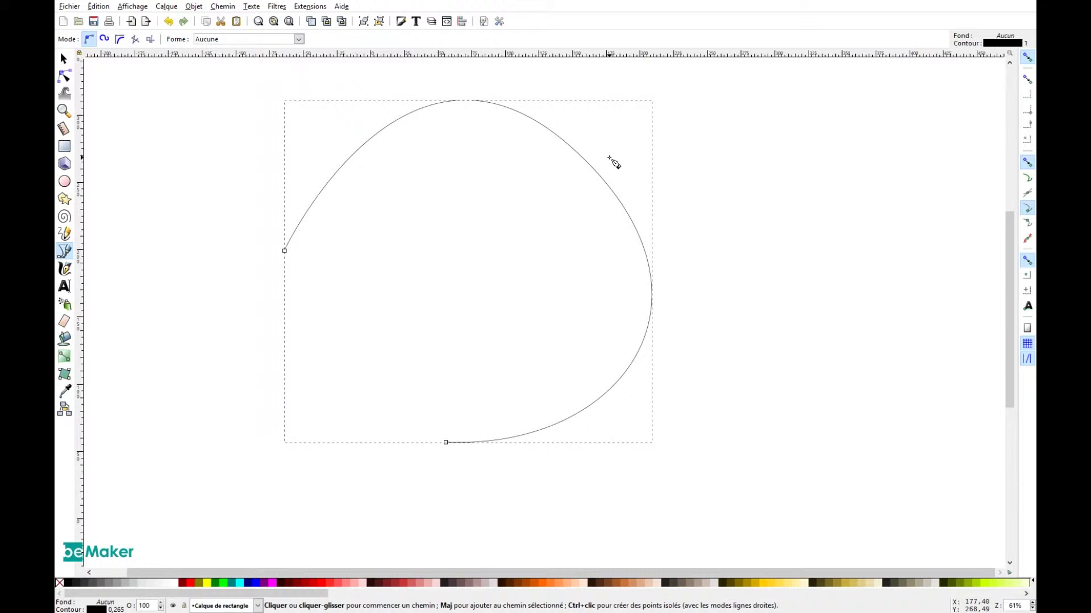
key("s")
left_click_drag(608, 182, 733, 213)
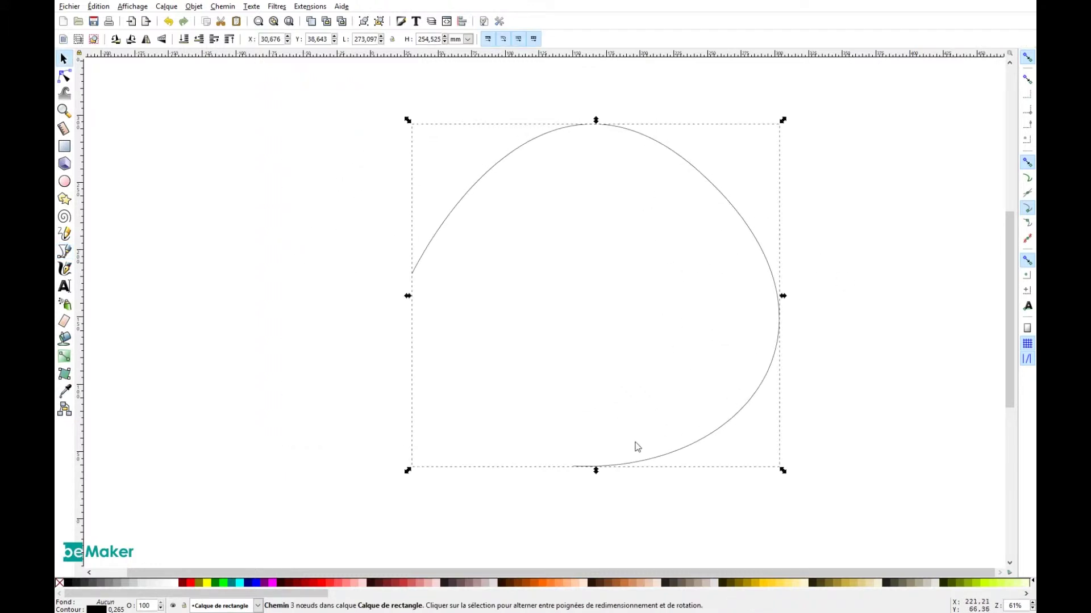
Select the open curve as an object and display its nodes for editing
left_click(607, 340)
left_click(672, 156)
left_click(65, 78)
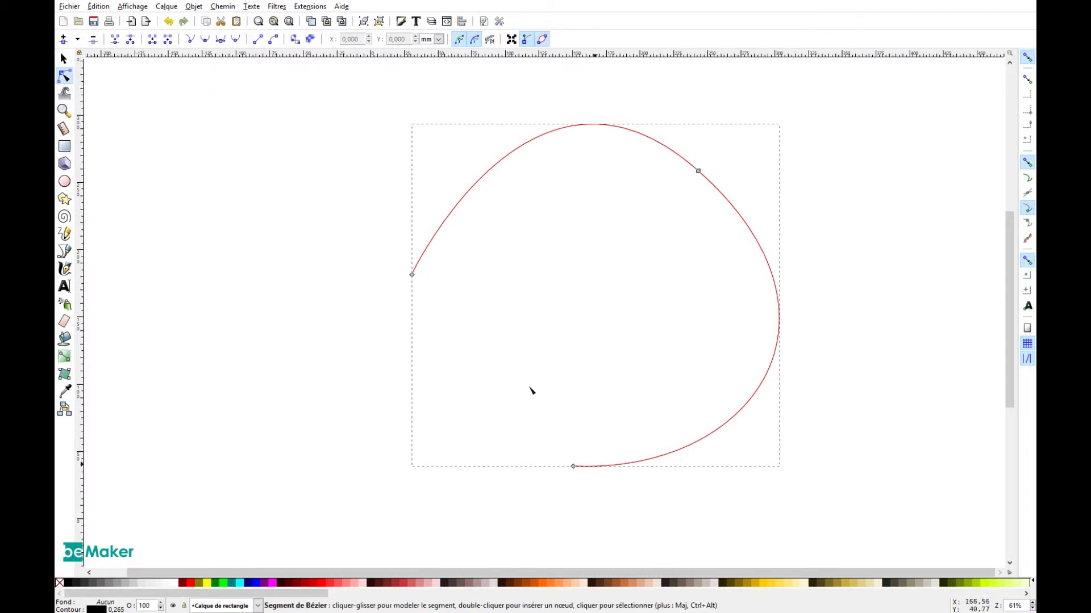
left_click(63, 59)
left_click(254, 225)
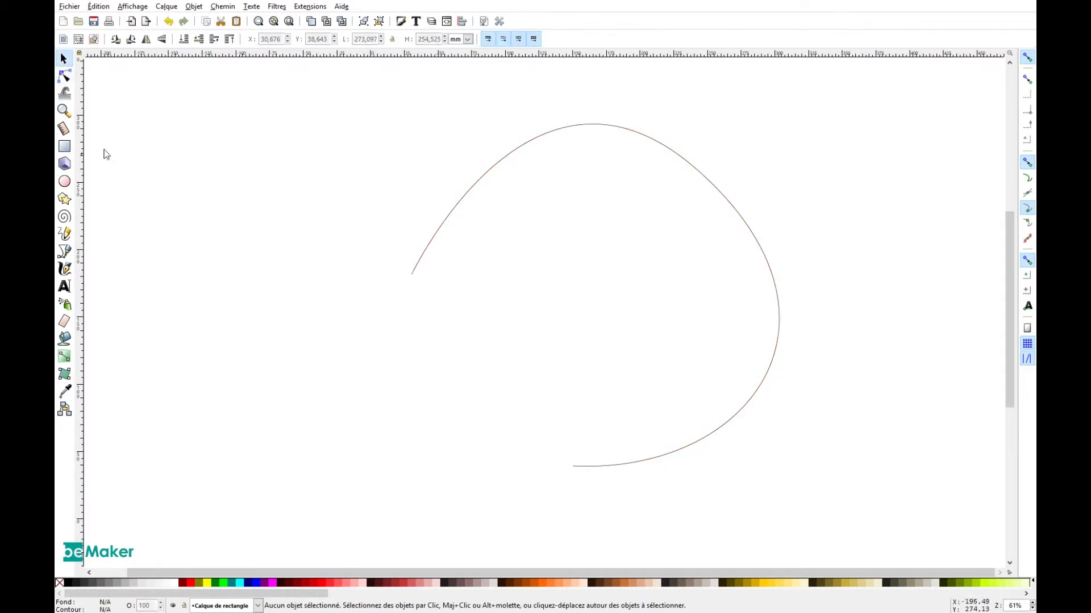
left_click(65, 75)
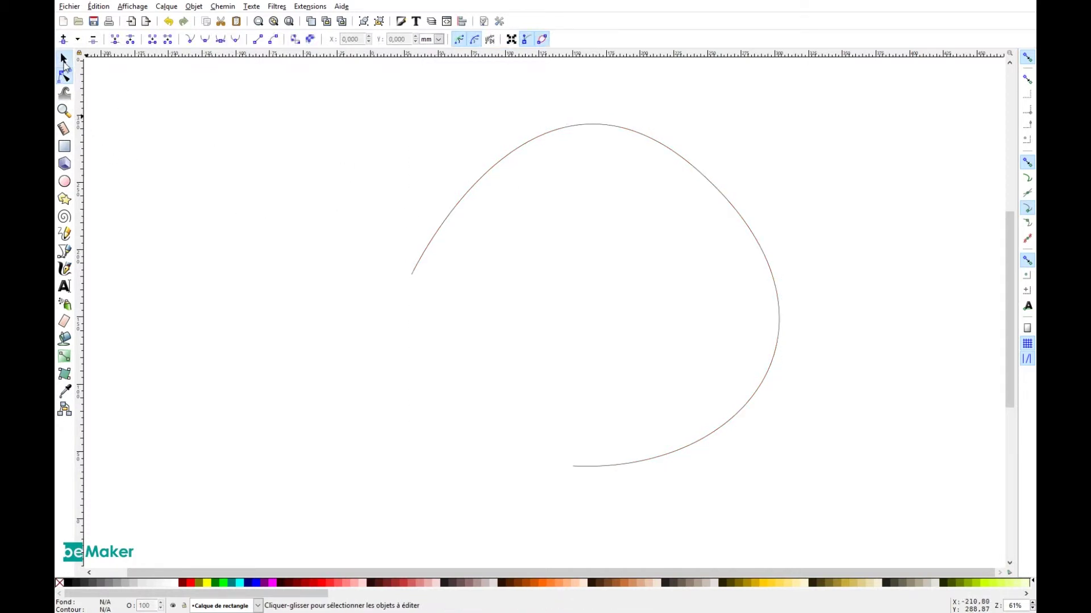
left_click(63, 60)
left_click(483, 201)
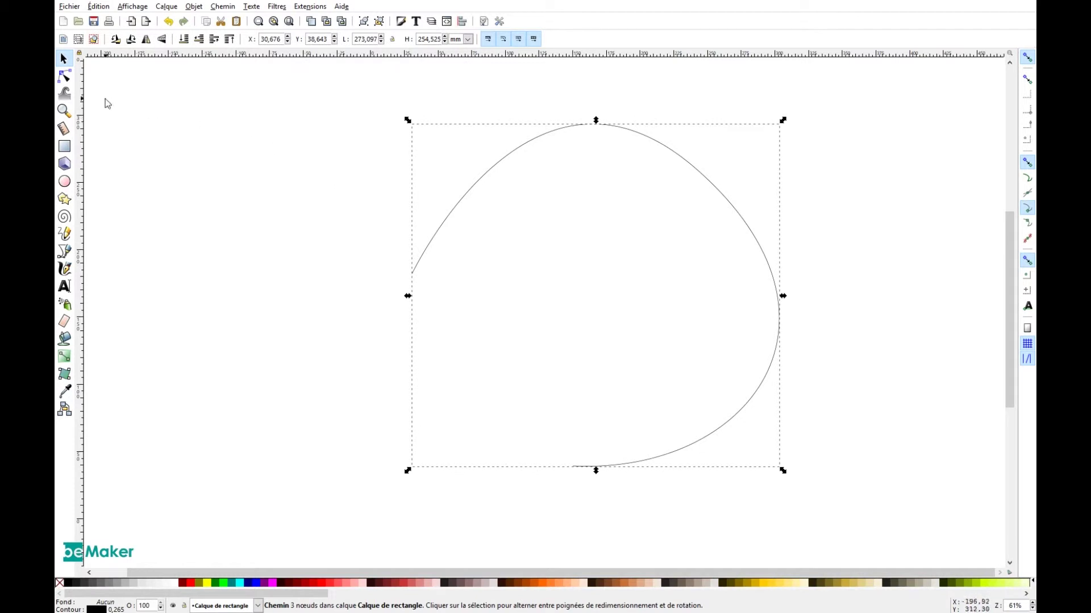
left_click(66, 77)
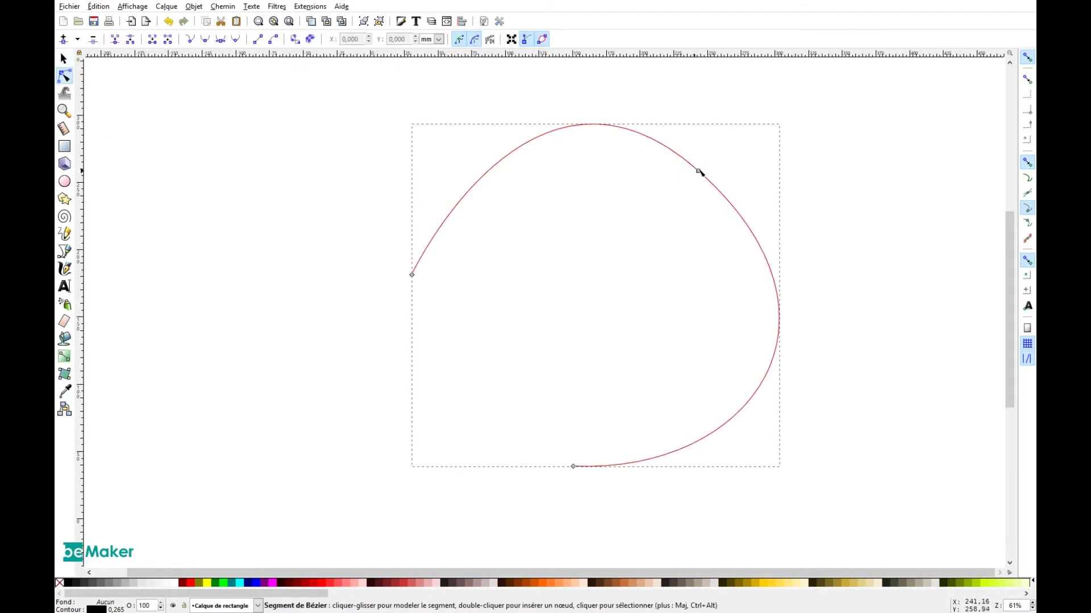
Select the curve's middle node at the upper right and shorten both of its handles to reshape the adjoining segments
left_click(699, 172)
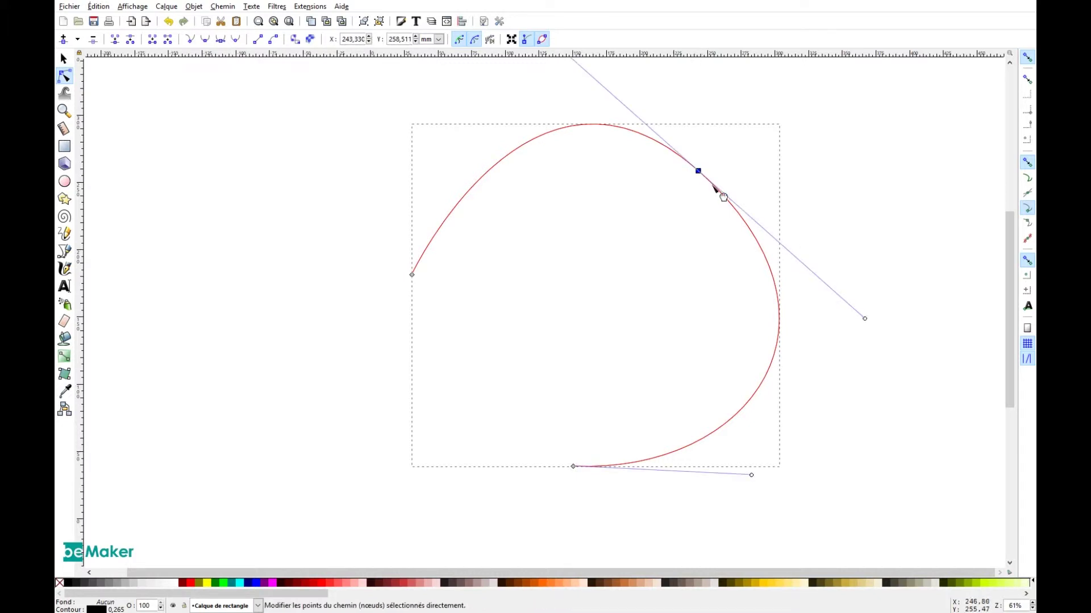
left_click_drag(776, 324, 681, 377)
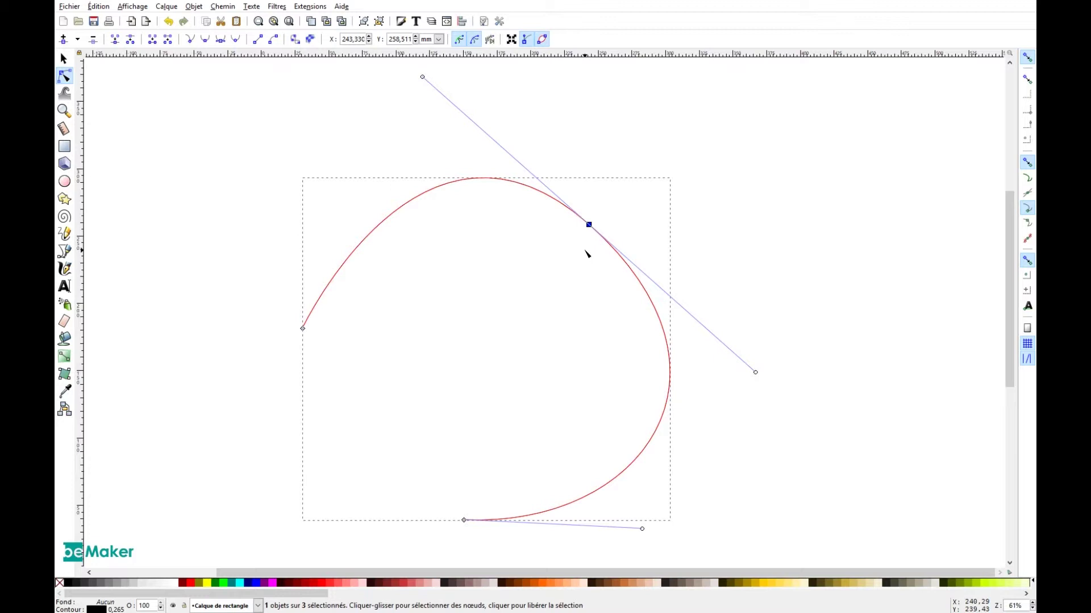
left_click_drag(586, 265, 605, 277)
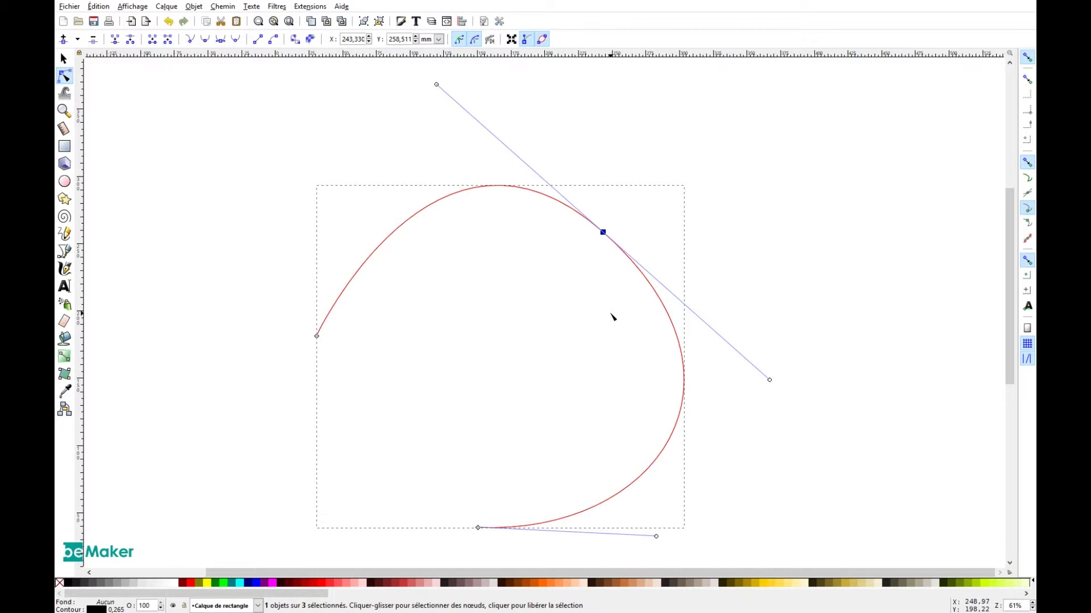
left_click_drag(612, 317, 656, 328)
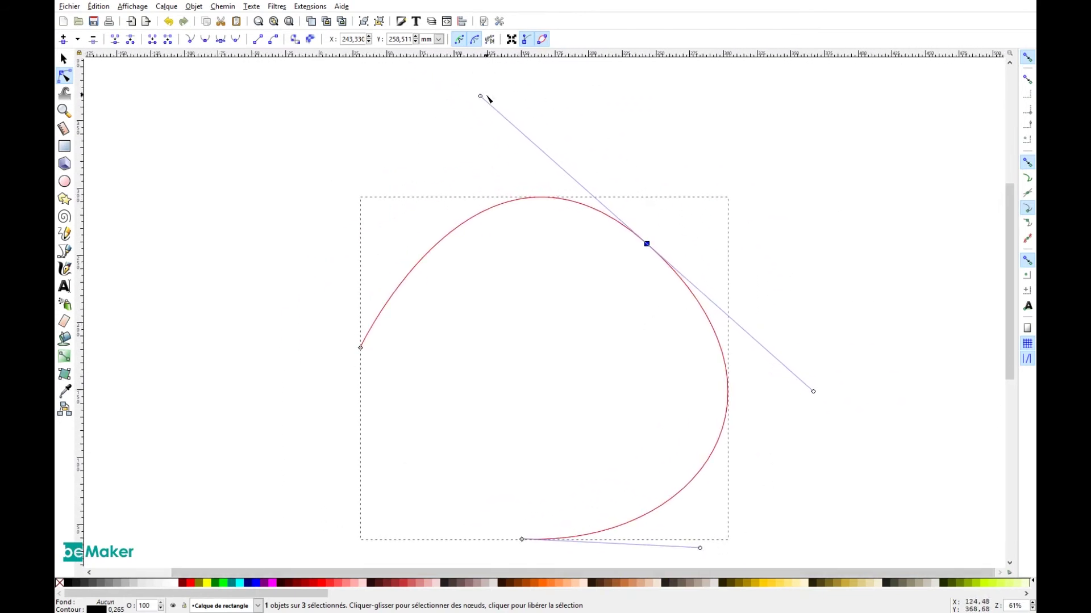
left_click_drag(481, 96, 504, 90)
left_click_drag(556, 151, 555, 150)
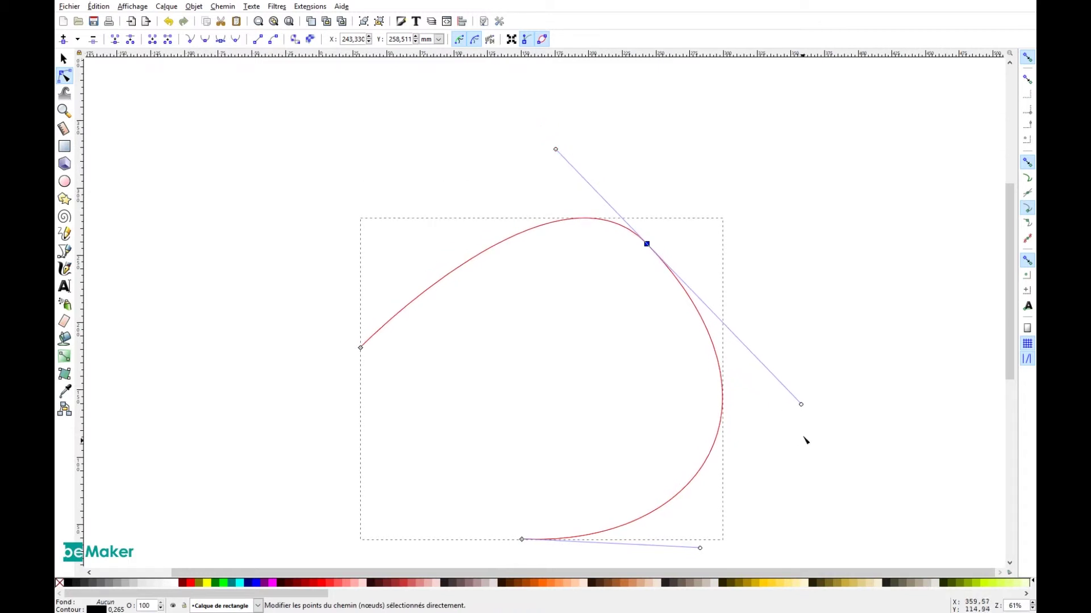
left_click_drag(802, 406, 748, 342)
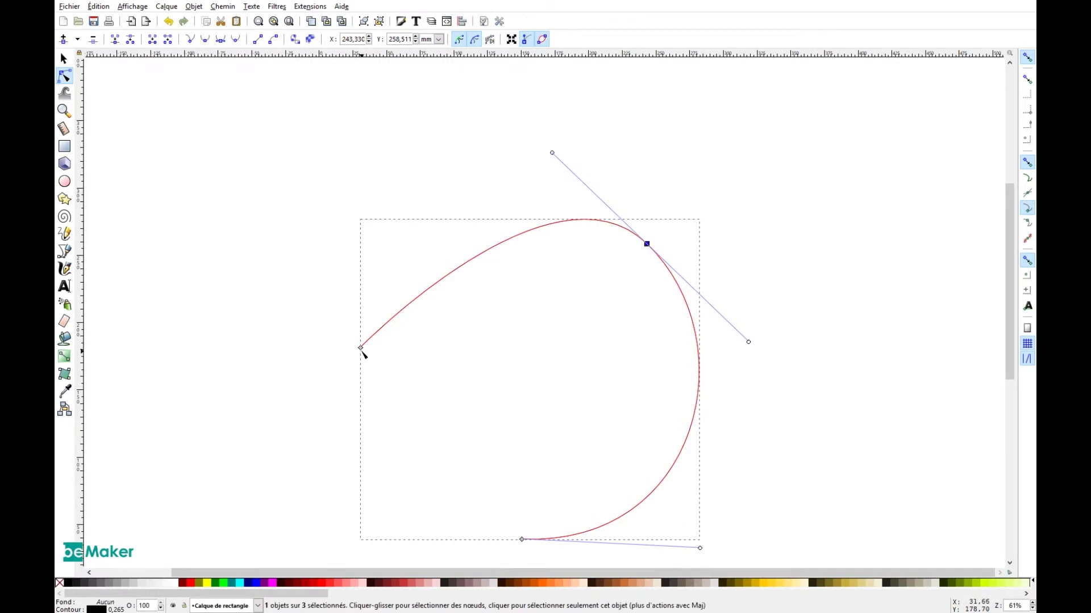
Move the end nodes inward to about X 85, Y 203 mm and X 151, Y 105 mm, and bend the upper segment outward
left_click_drag(360, 348, 435, 319)
left_click_drag(523, 539, 521, 450)
left_click_drag(544, 226, 518, 241)
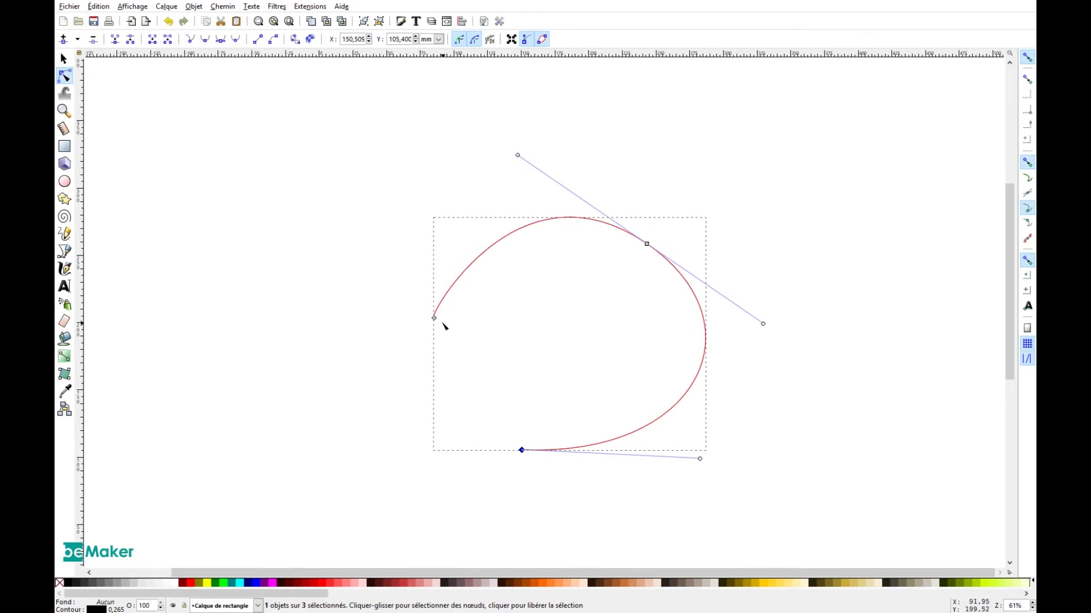
Extend the left end node's handle outward and bring both ends close together, with the left one at about X 101, Y 146 mm
left_click(434, 318)
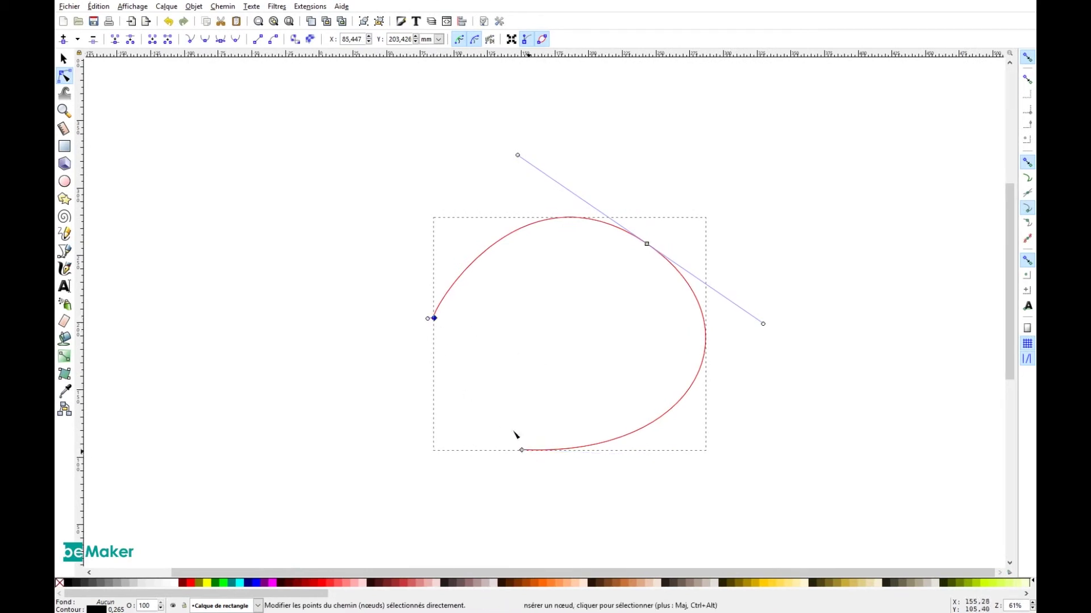
left_click_drag(427, 319, 370, 227)
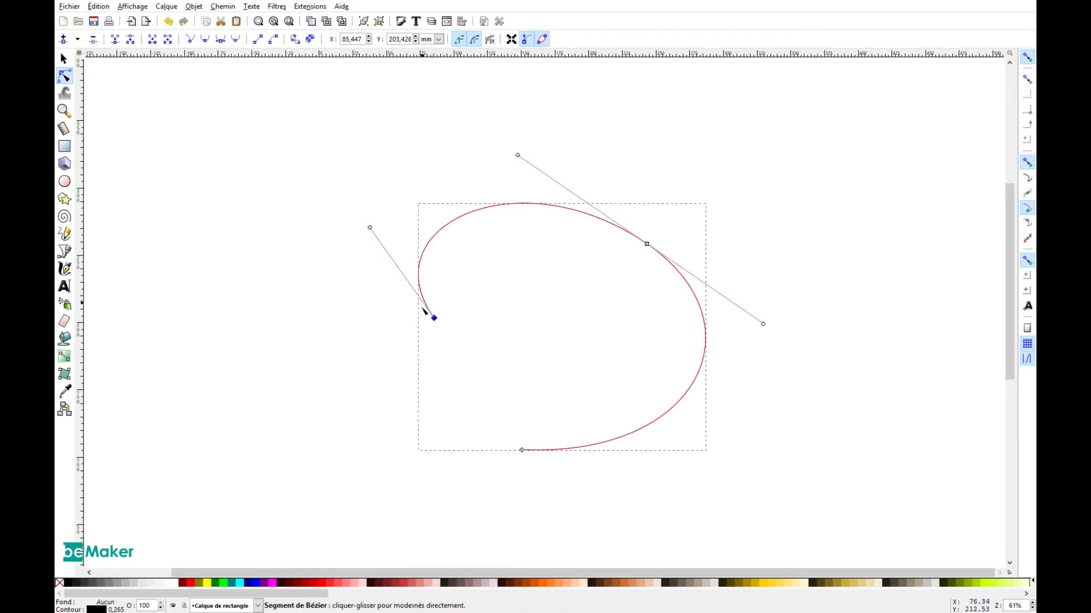
left_click_drag(433, 319, 455, 396)
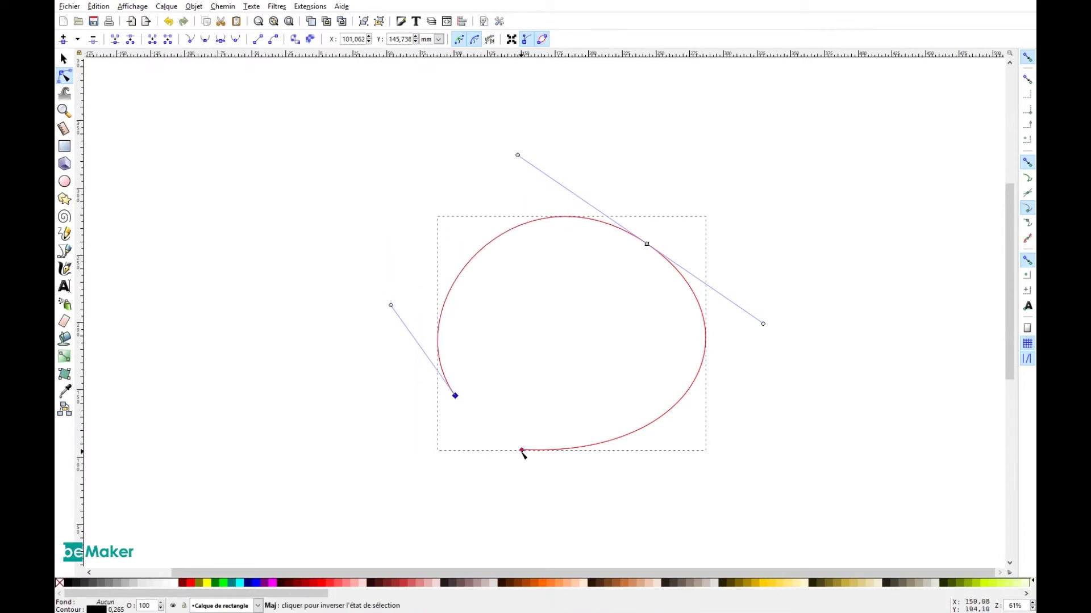
left_click_drag(521, 451, 455, 397)
left_click_drag(632, 406, 570, 485)
Join the two neighbouring end nodes and move the joined node to about X 106, Y 135 mm
mouse_move(455, 397)
left_mouse_down()
mouse_move(564, 398)
mouse_move(453, 397)
mouse_move(479, 417)
mouse_move(466, 393)
mouse_move(447, 415)
left_mouse_up()
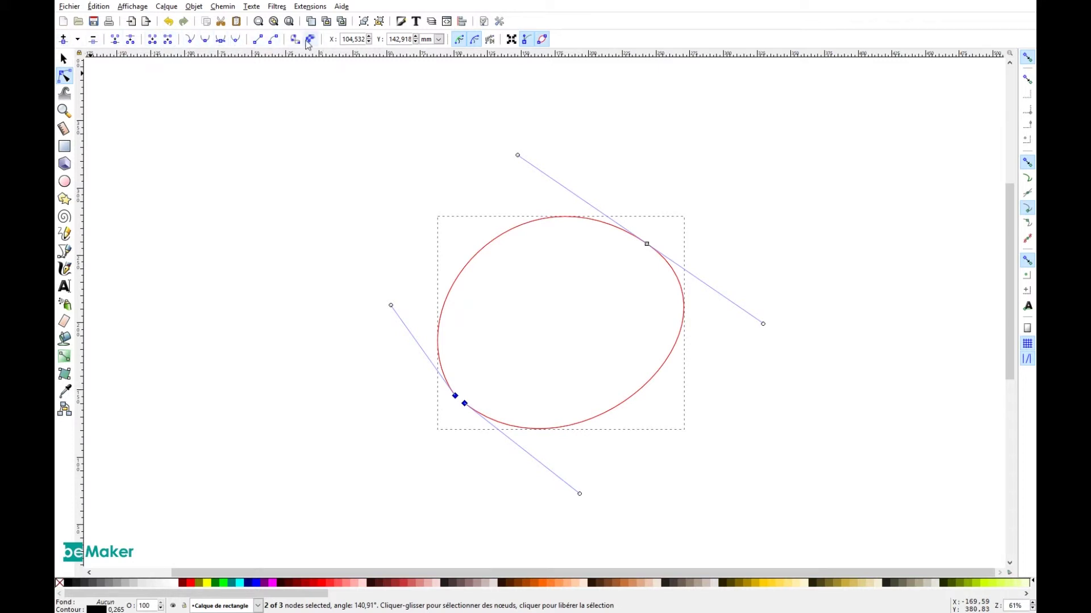
left_click(116, 42)
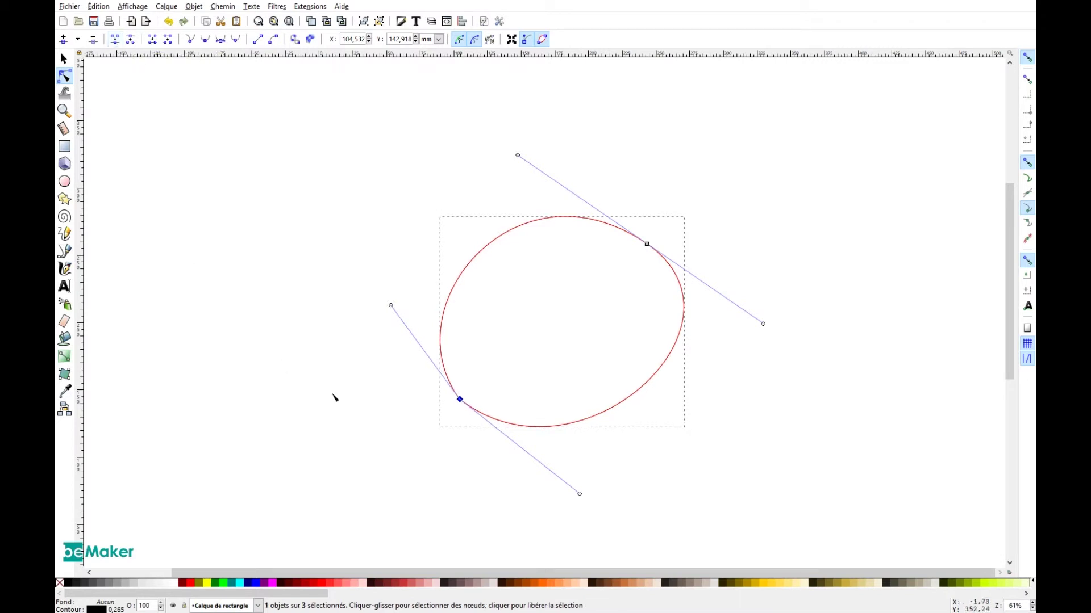
mouse_move(460, 399)
left_mouse_down()
mouse_move(491, 370)
mouse_move(468, 386)
mouse_move(478, 369)
mouse_move(463, 371)
mouse_move(455, 328)
mouse_move(373, 410)
mouse_move(436, 390)
mouse_move(463, 414)
left_mouse_up()
left_click(409, 434)
left_click(377, 421)
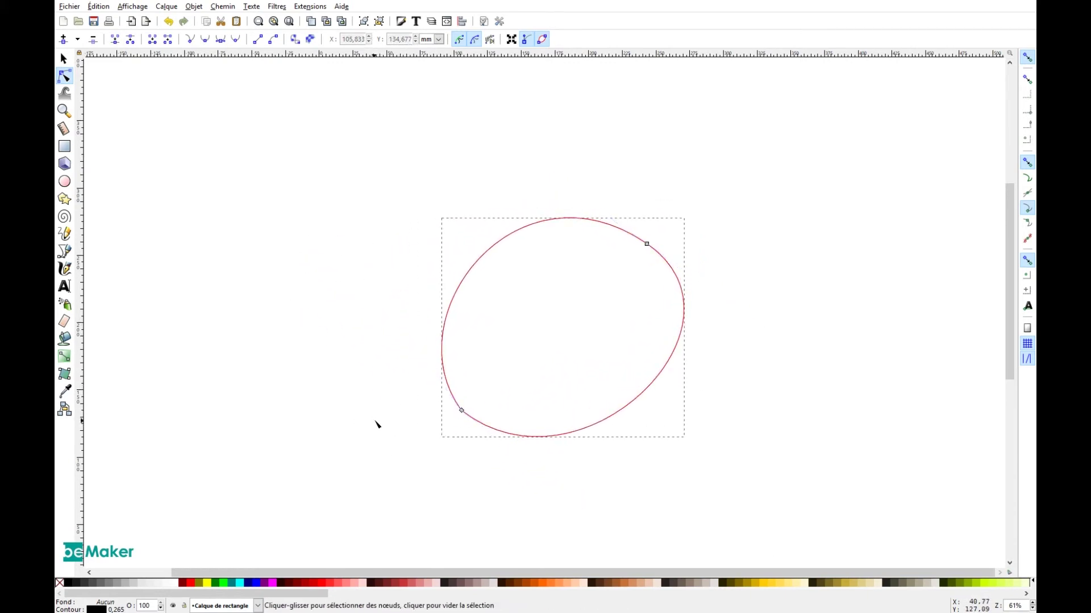
left_click(461, 411)
left_click(628, 264)
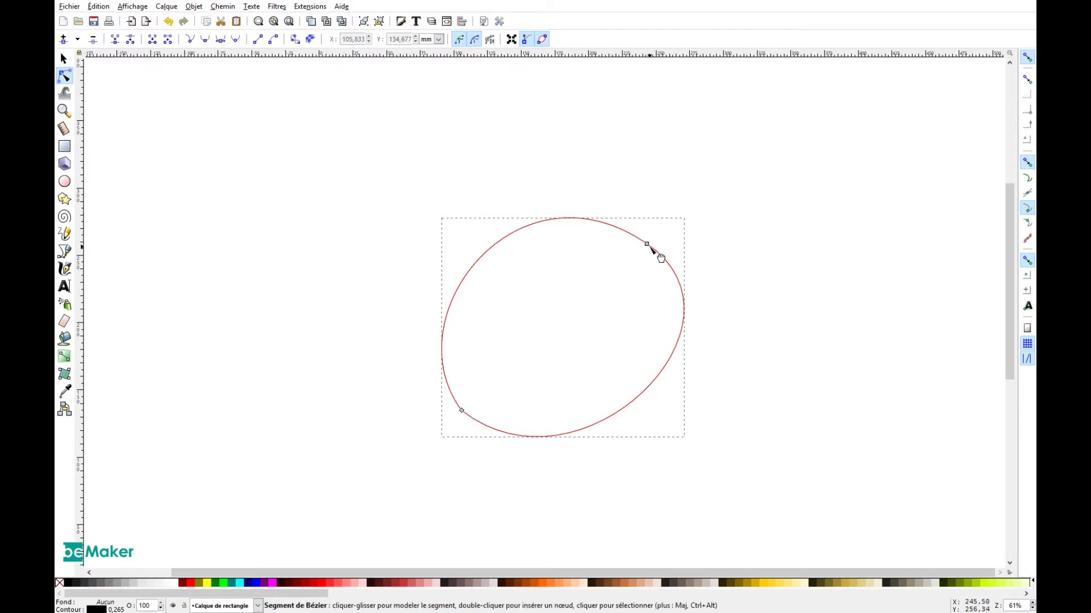
Try breaking the closed curve at its upper right node, and undo the recent node edits
left_click(647, 245)
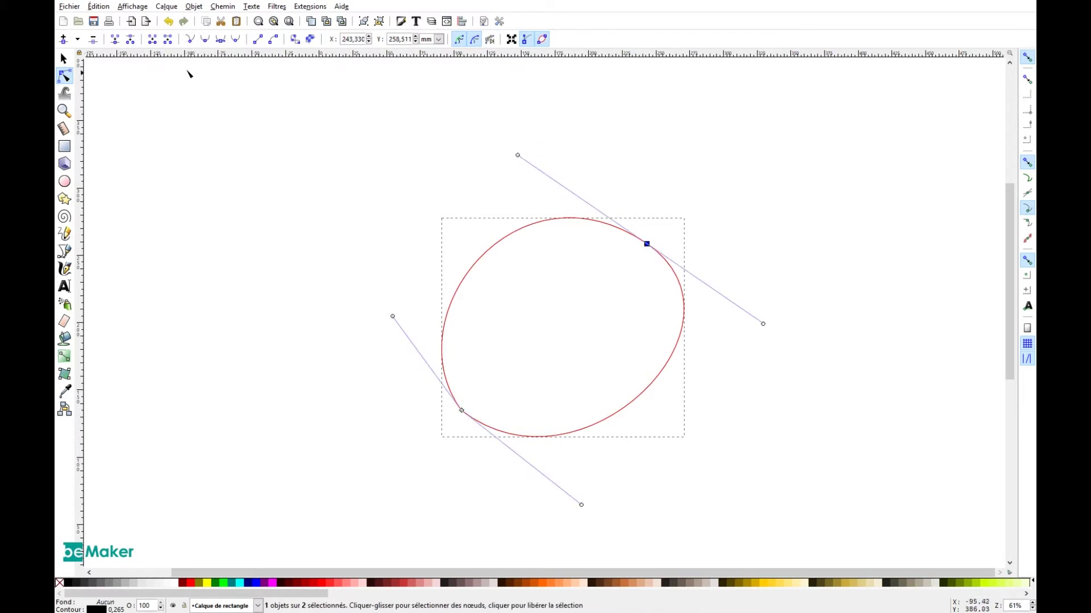
left_click(136, 43)
mouse_move(650, 245)
left_mouse_down()
mouse_move(573, 154)
mouse_move(699, 303)
mouse_move(662, 257)
left_mouse_up()
key("ctrl+z")
key("ctrl+z")
key("ctrl+z")
key("ctrl+z")
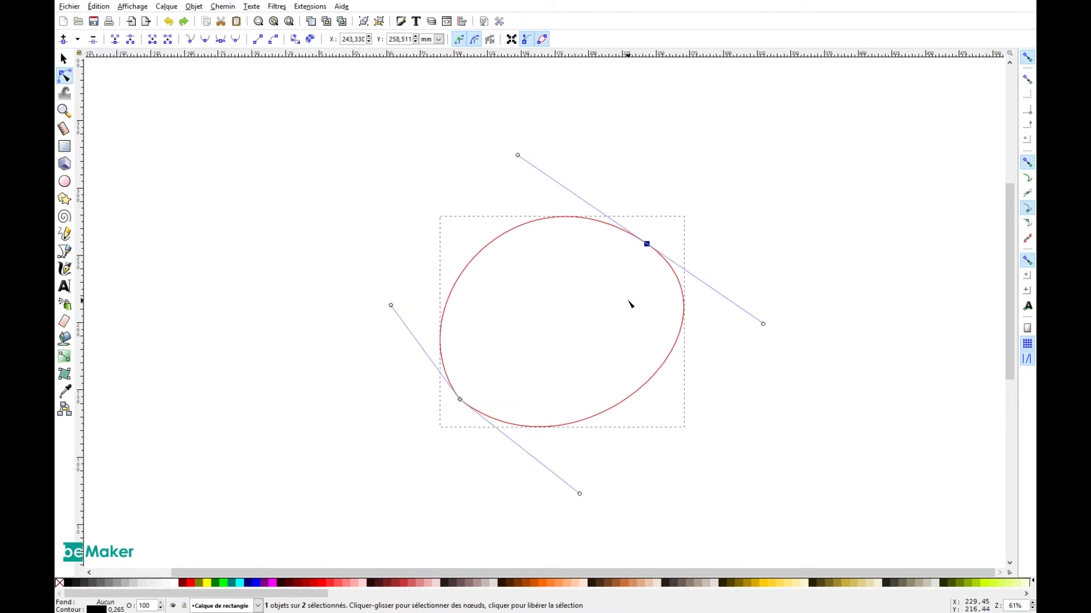
Move the lower end node to about X 108, Y 126 mm, and dent the right-hand segment inward using a newly inserted middle node
left_click_drag(464, 403, 465, 422)
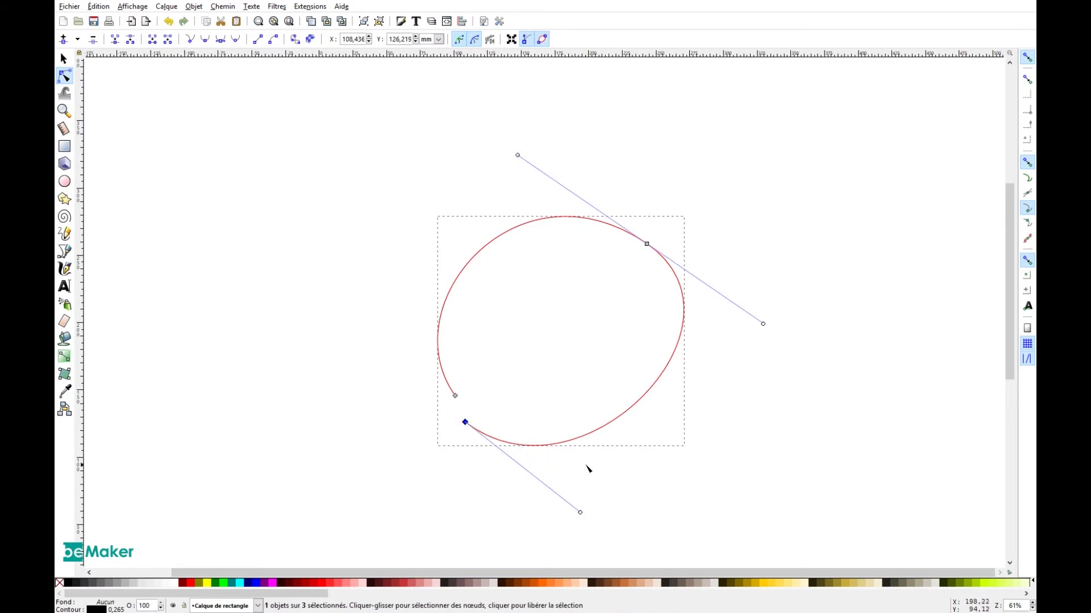
left_click(643, 401)
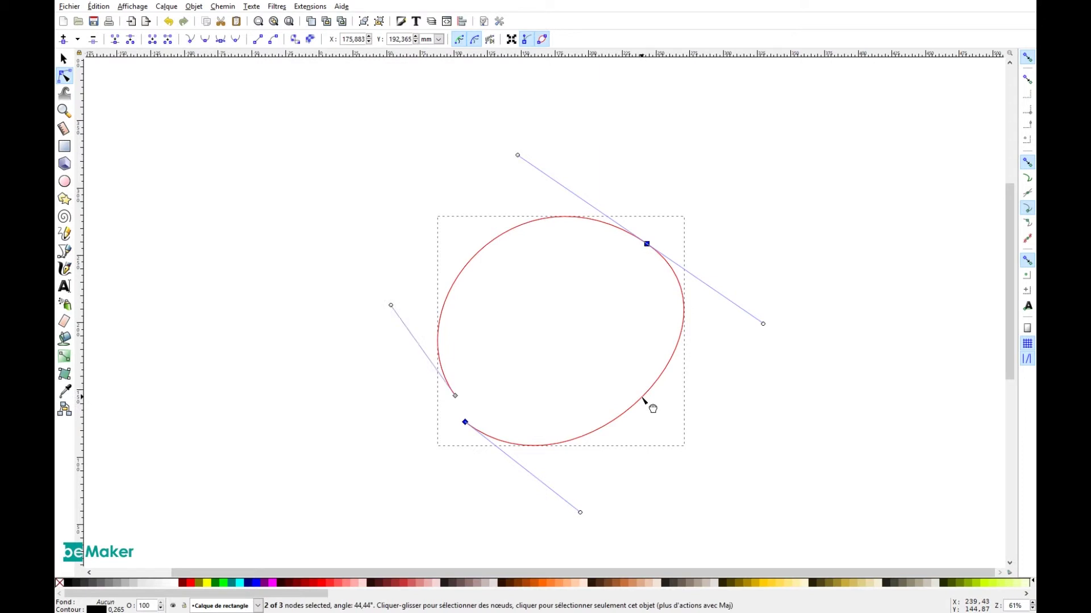
left_click(64, 39)
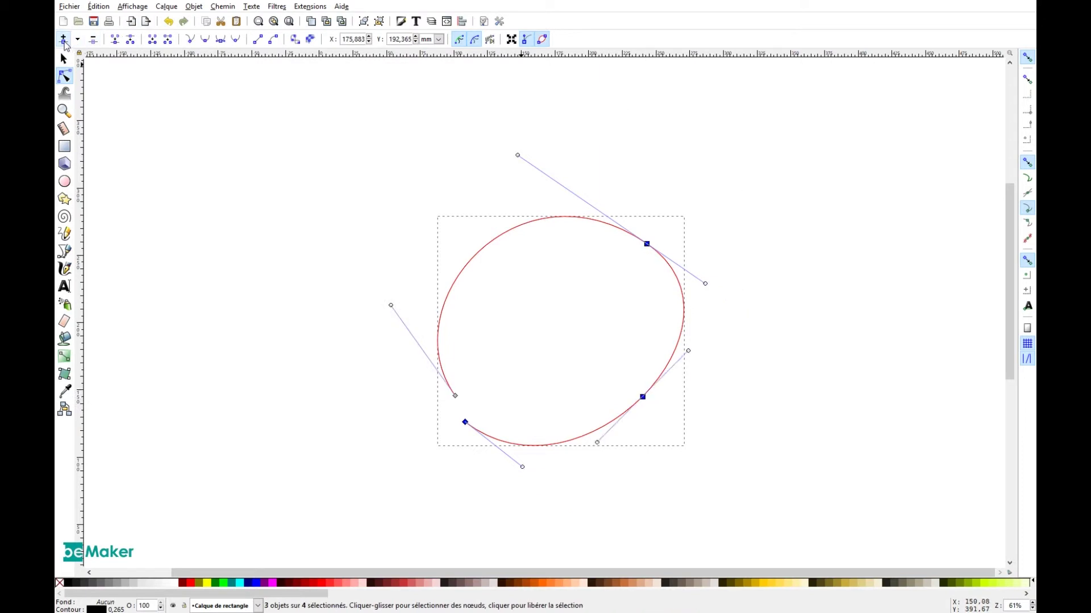
left_click_drag(688, 351, 575, 307)
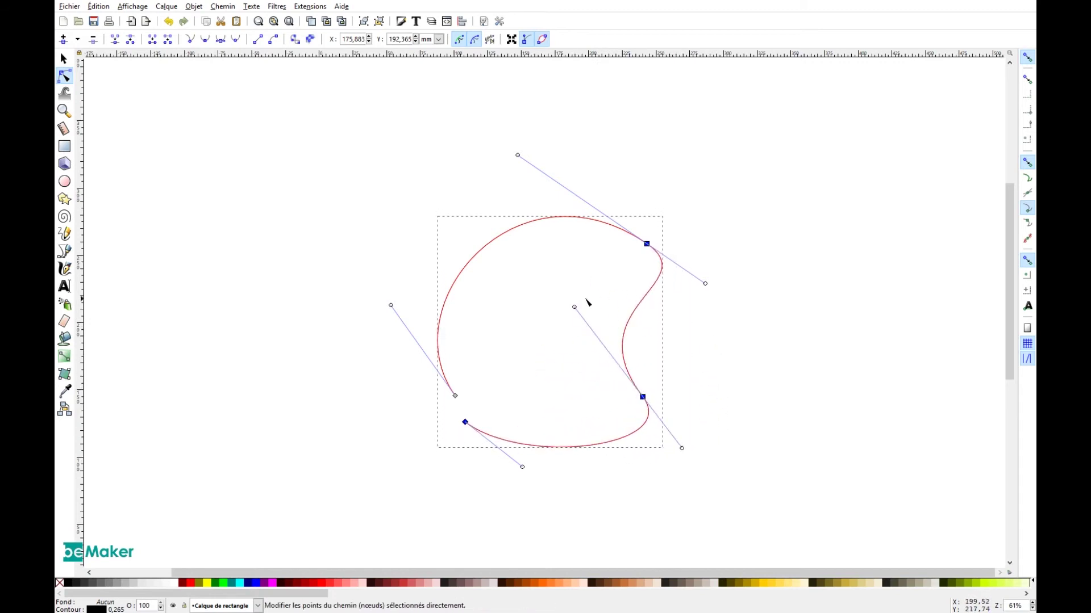
Insert a node on the upper left segment at about X 131, Y 262 mm, and rotate its handles nearly horizontal
left_click(498, 240)
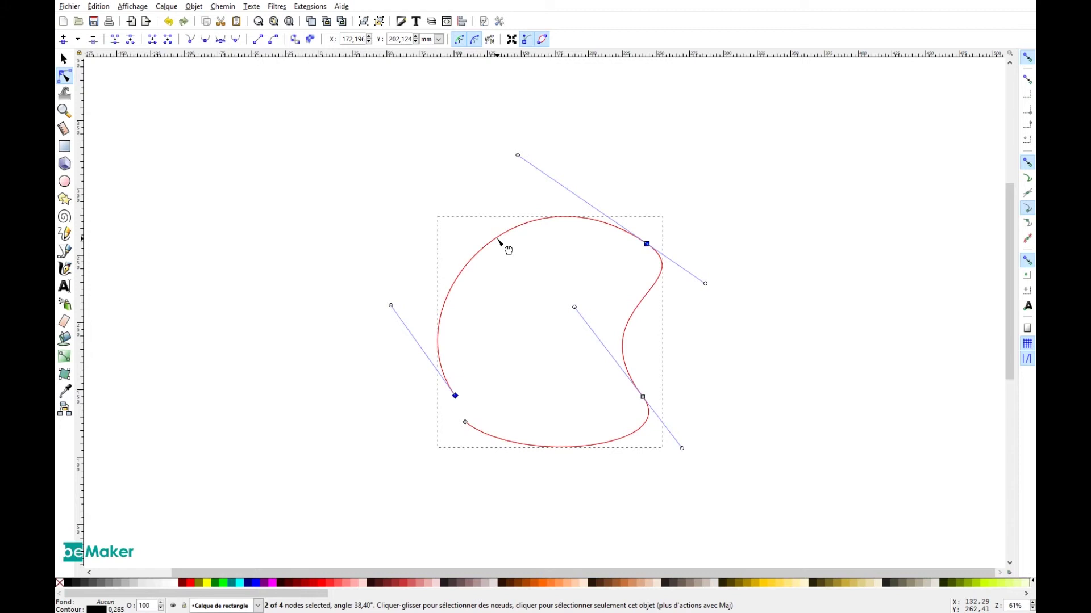
double_click(498, 240)
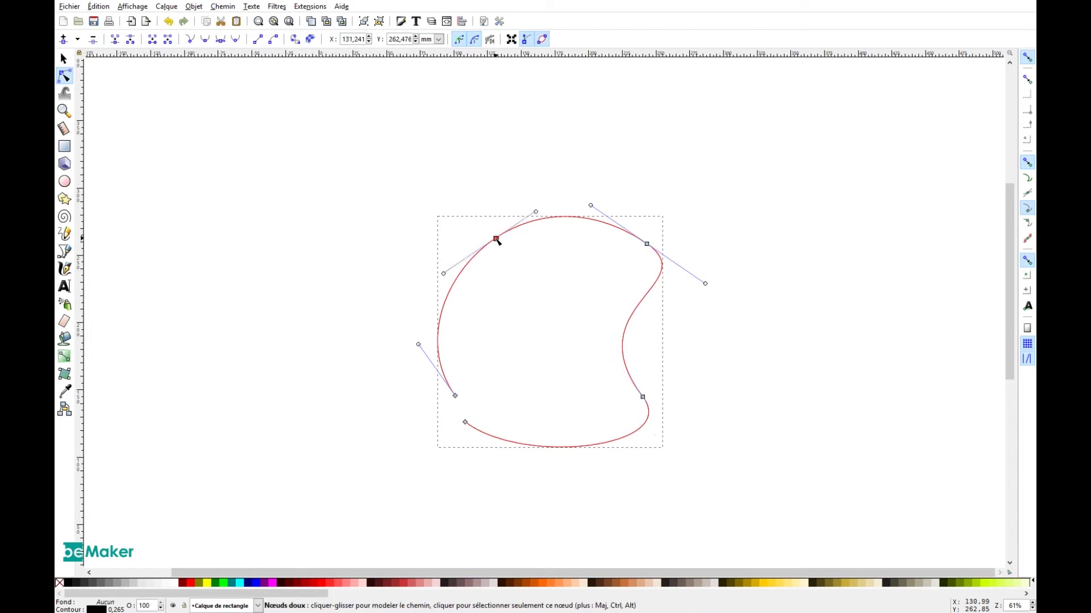
left_click_drag(535, 212, 532, 241)
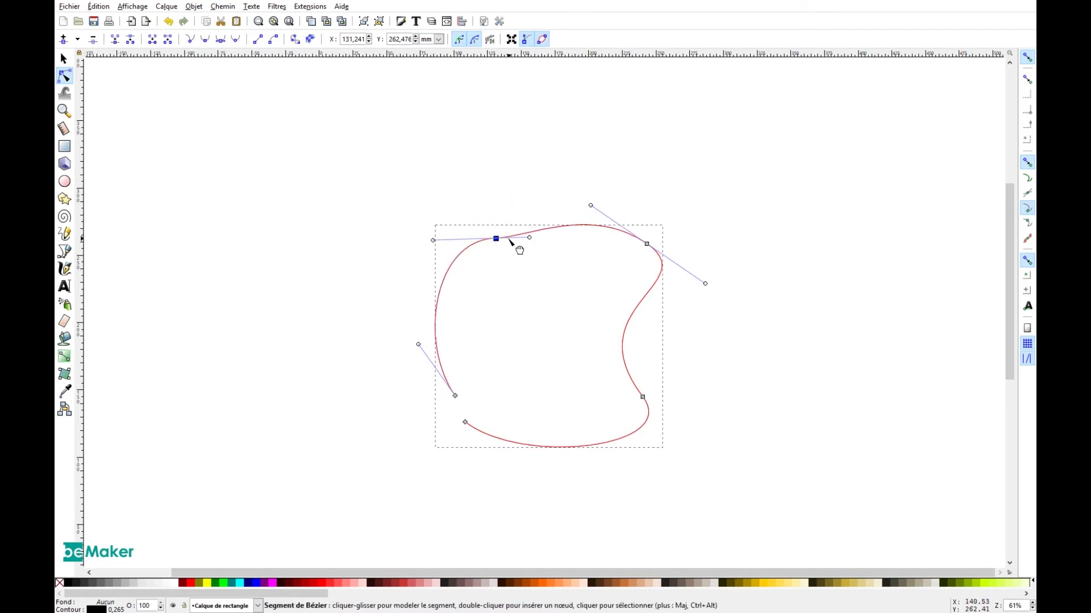
Delete the inserted upper left node and the lower right node, and round the right side using the upper right node's handle
left_click(94, 40)
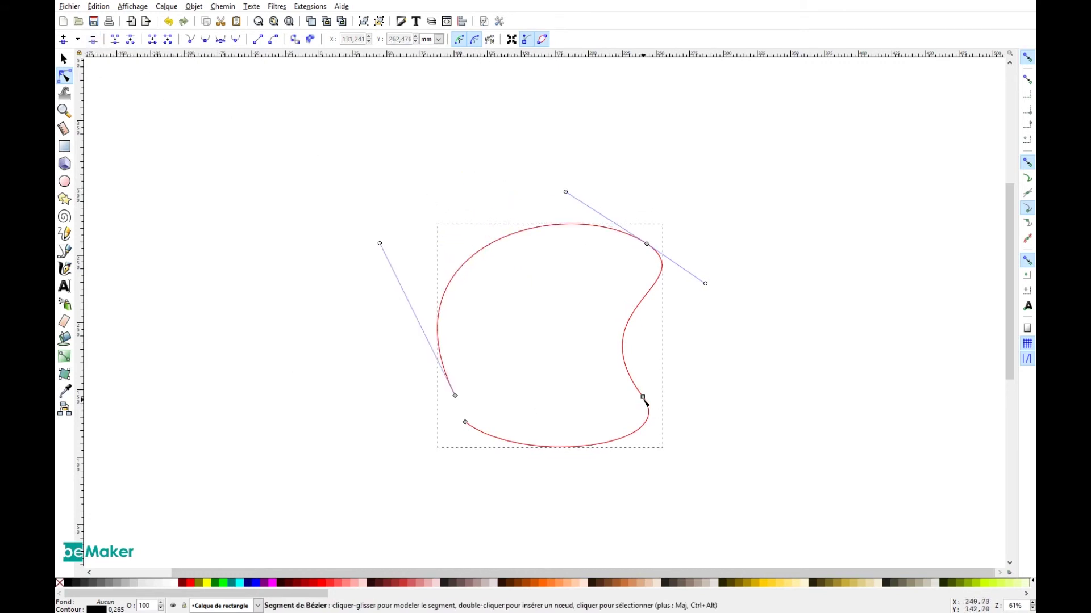
key("Delete")
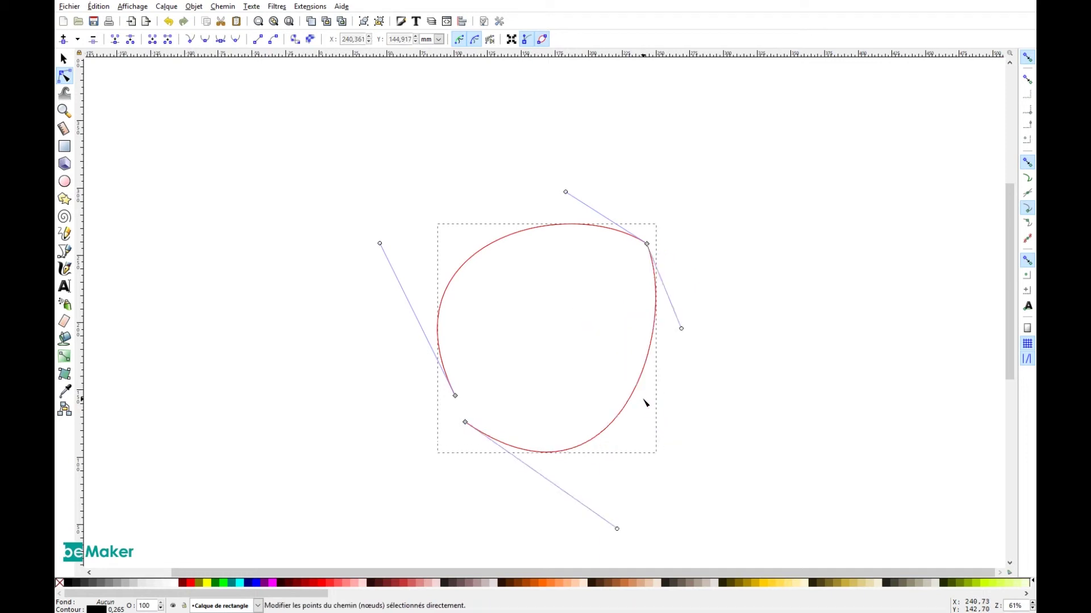
left_click_drag(681, 329, 754, 310)
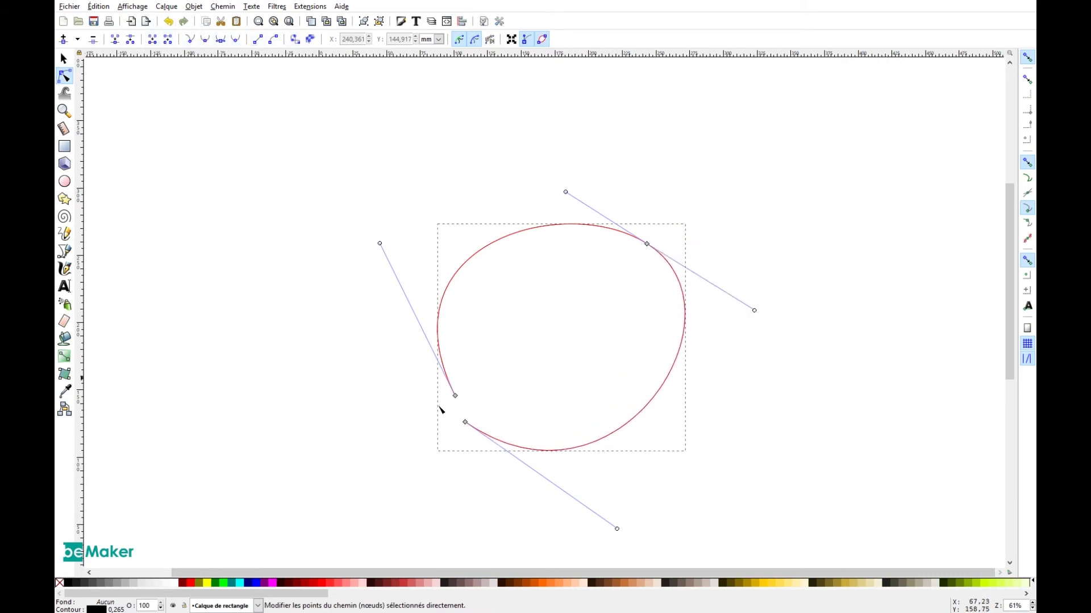
Move the left end node to about X 59, Y 179 mm and the lower end node to about X 87, Y 134 mm
left_click_drag(455, 395, 398, 351)
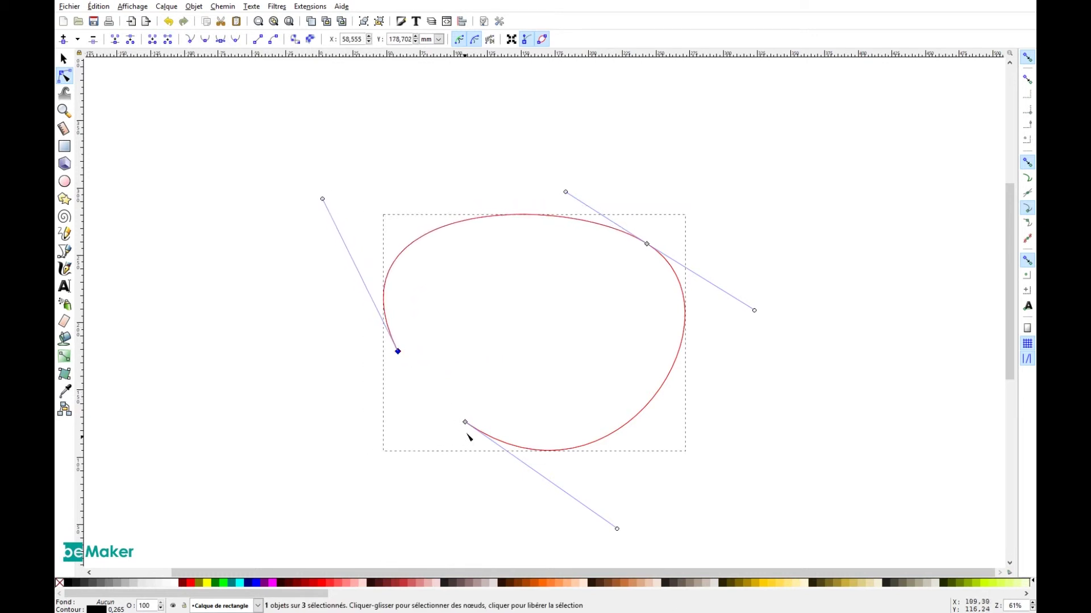
left_click_drag(465, 423, 436, 411)
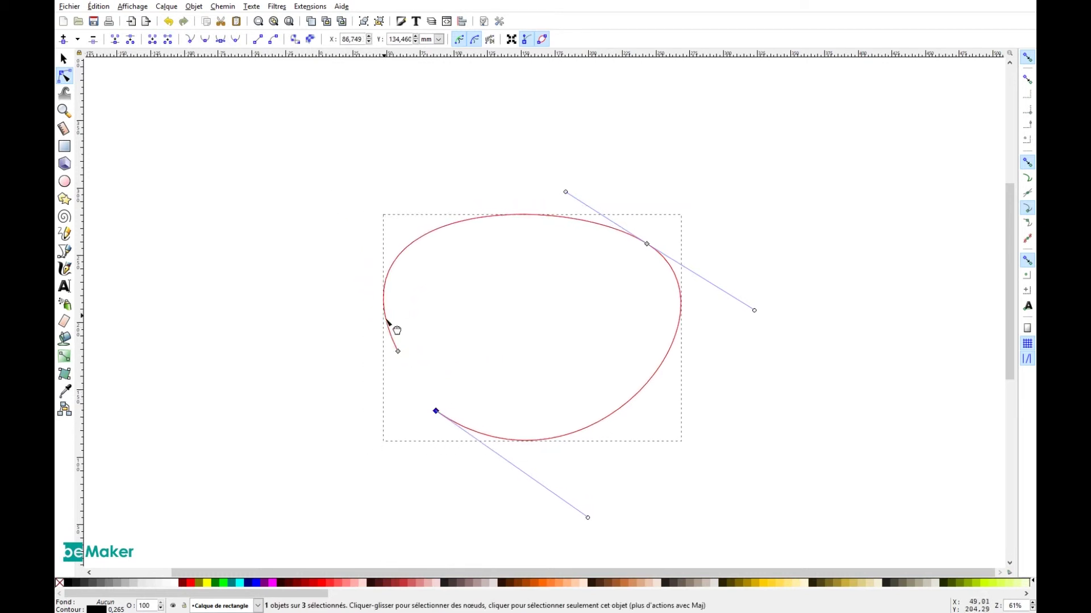
Try connecting the two end nodes with a new segment, and delete the segment between them
left_click_drag(362, 334, 460, 433)
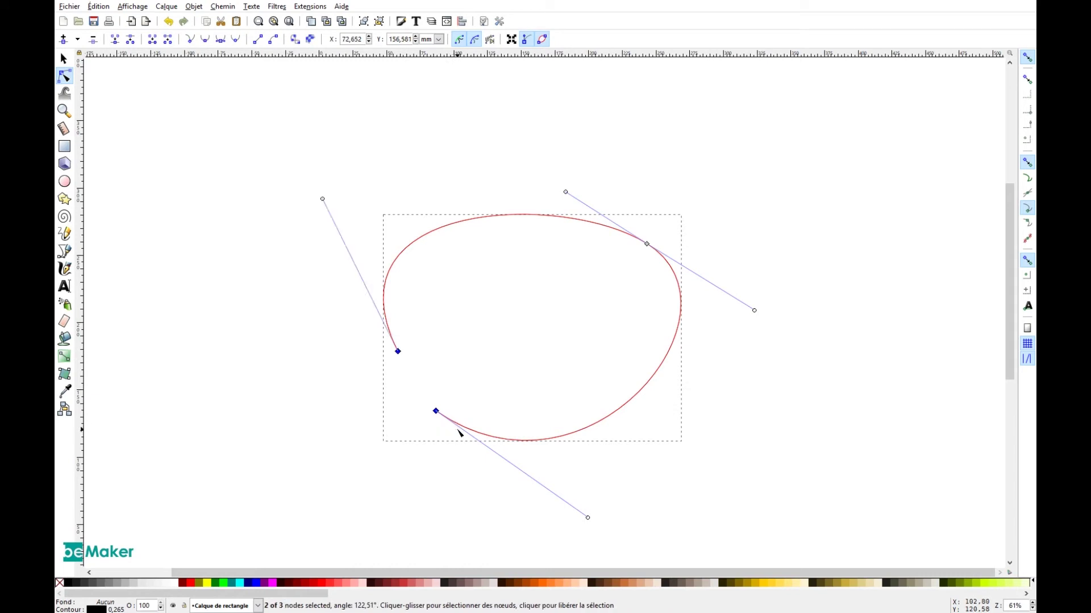
left_click(153, 39)
left_click(168, 46)
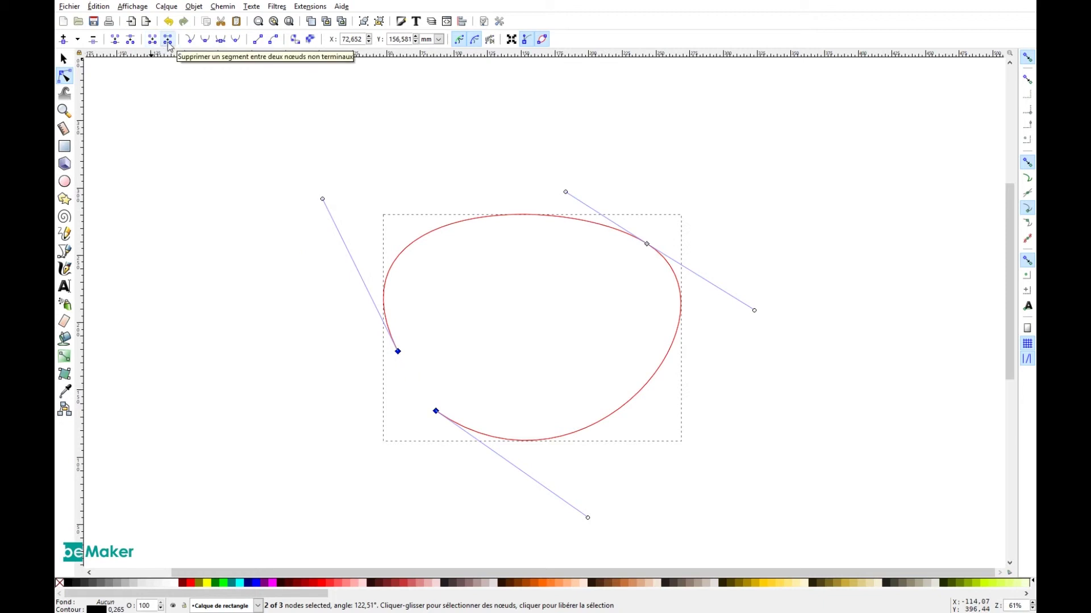
left_click(457, 381)
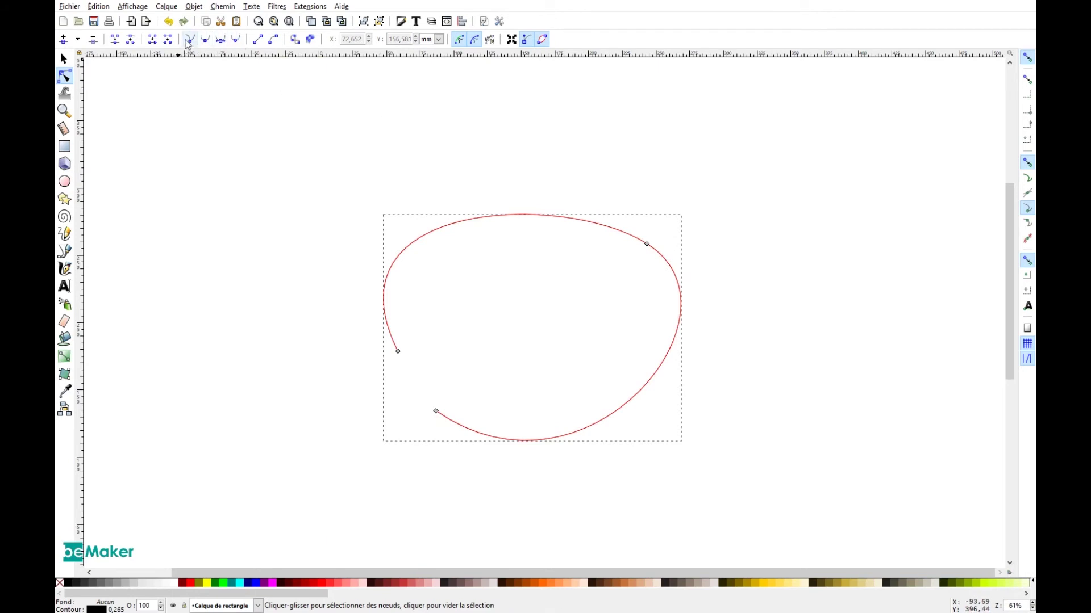
Swing the upper right node's outer handle upward to form a kink, and make the node symmetric
left_click(647, 244)
left_click_drag(755, 311, 725, 195)
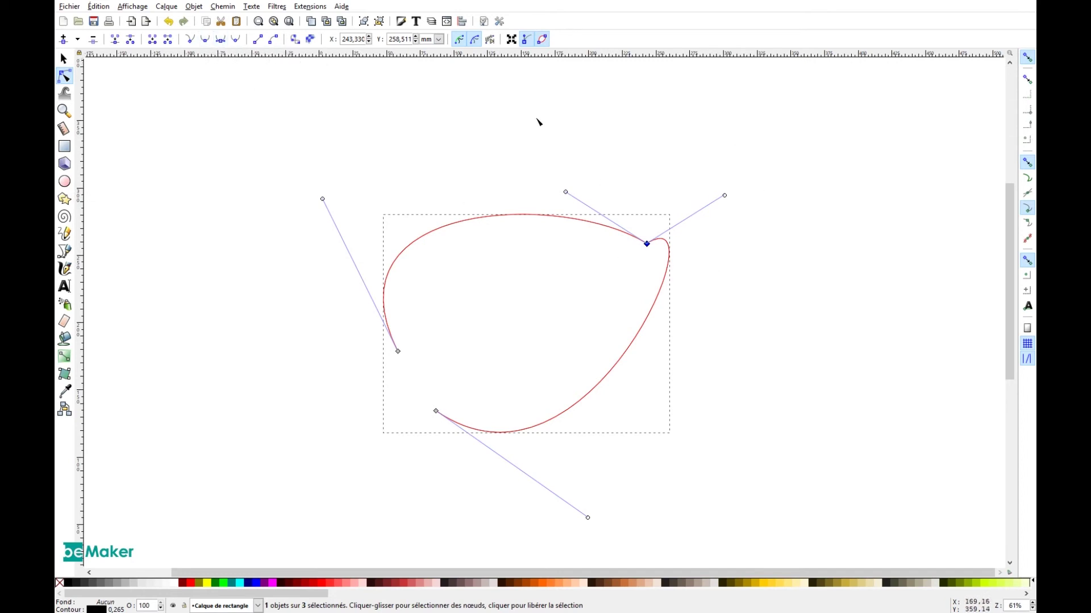
left_click(222, 42)
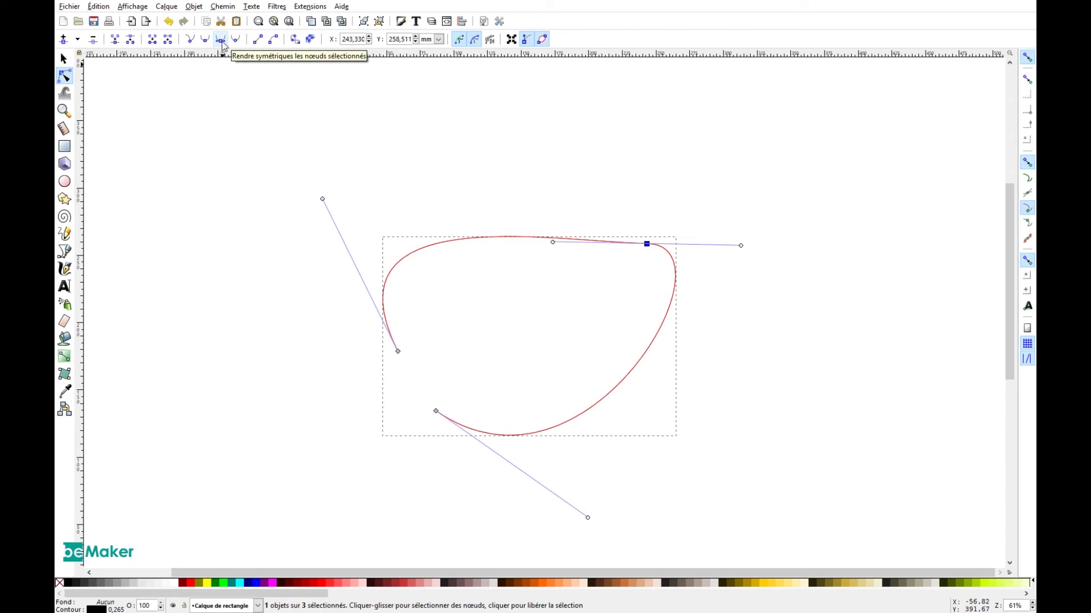
Rotate the upper right node's symmetric handles diagonally, with the outer one pointing down and outward to round the curve
left_click_drag(741, 249, 703, 311)
left_click(648, 244)
left_click_drag(741, 246, 701, 312)
key("ctrl+z")
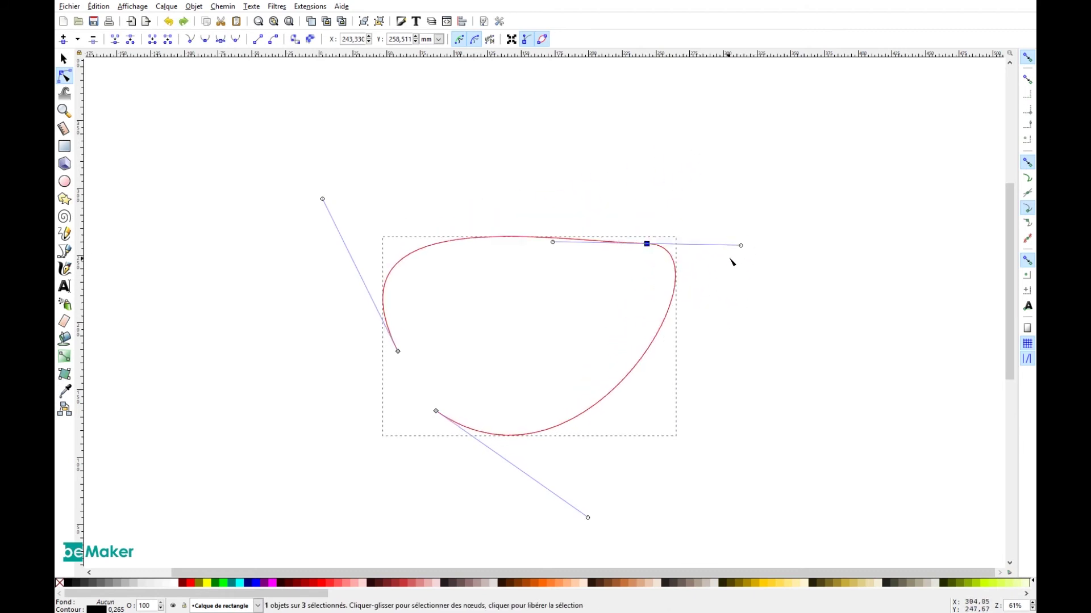
left_click_drag(741, 246, 711, 310)
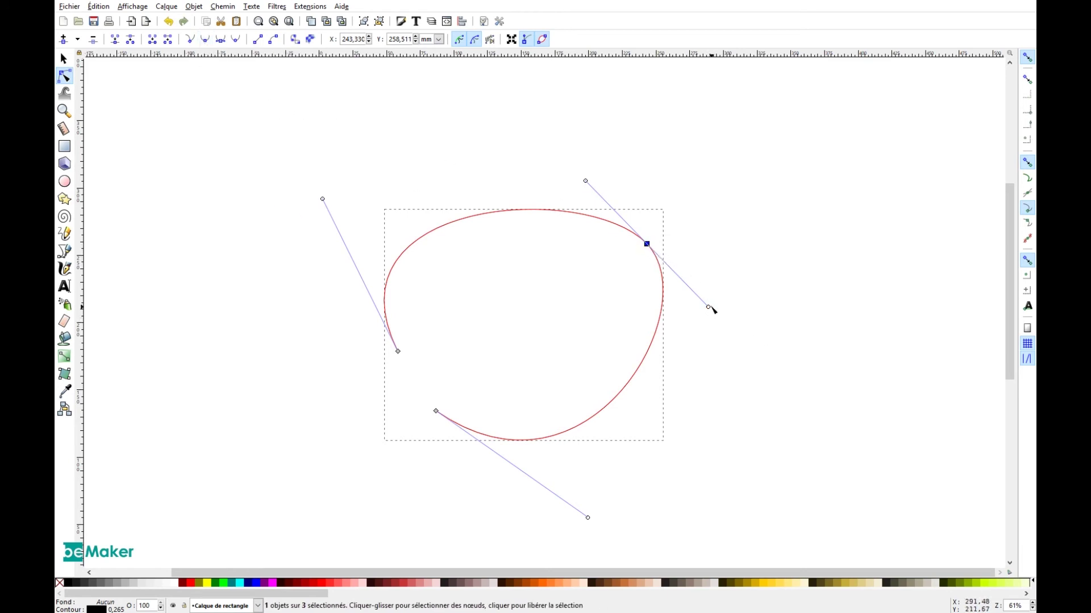
mouse_move(708, 307)
left_mouse_down()
mouse_move(716, 296)
mouse_move(712, 305)
left_mouse_up()
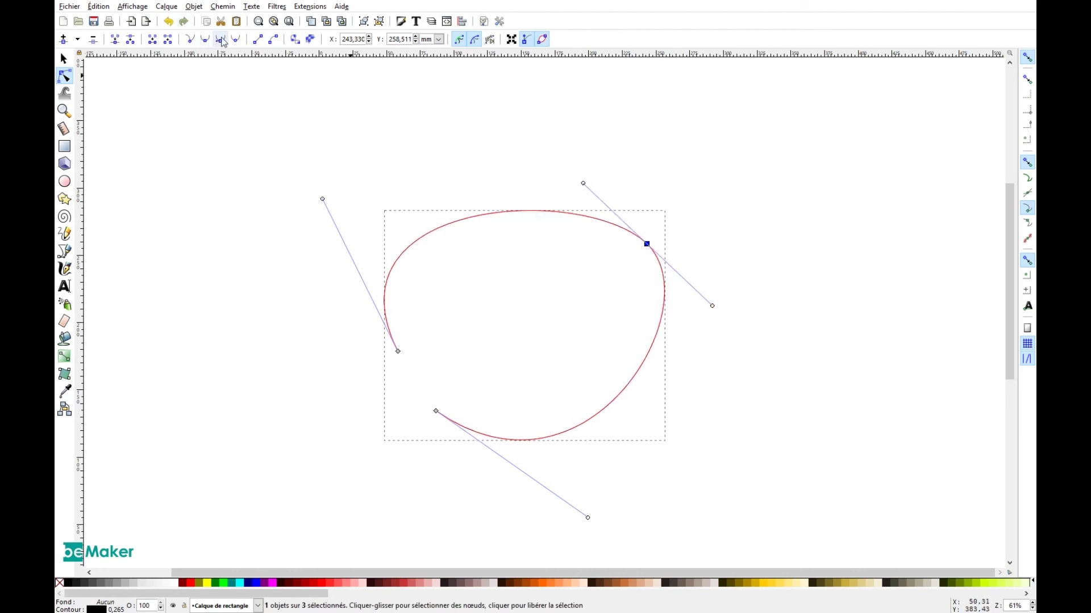
Turn the upper right node into a corner node, and extend only its outer handle farther out and slightly upward
left_click(190, 41)
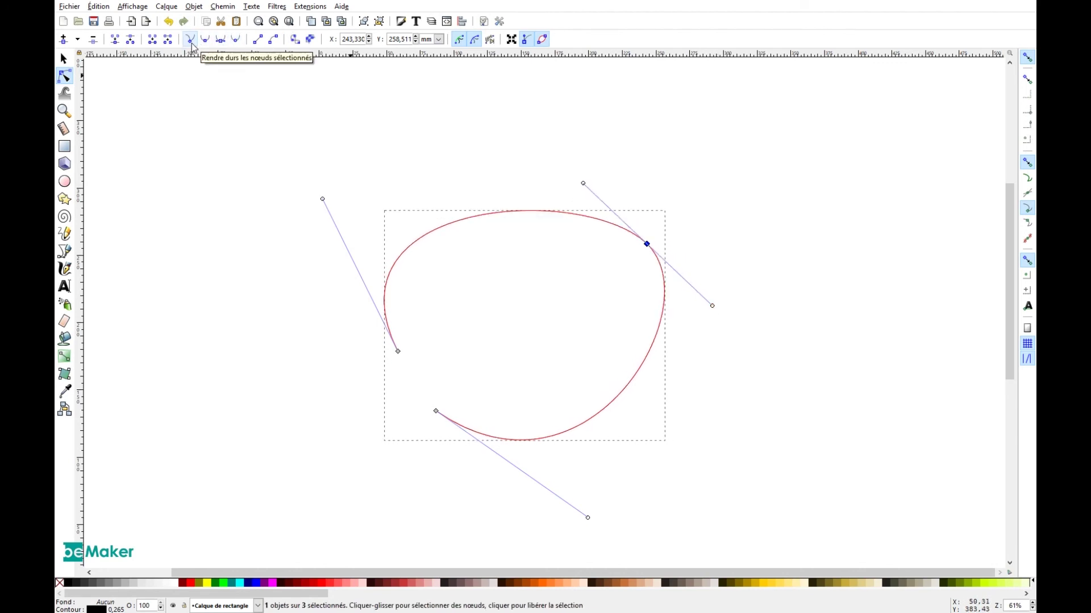
left_click_drag(713, 307, 774, 335)
left_click_drag(753, 380, 766, 298)
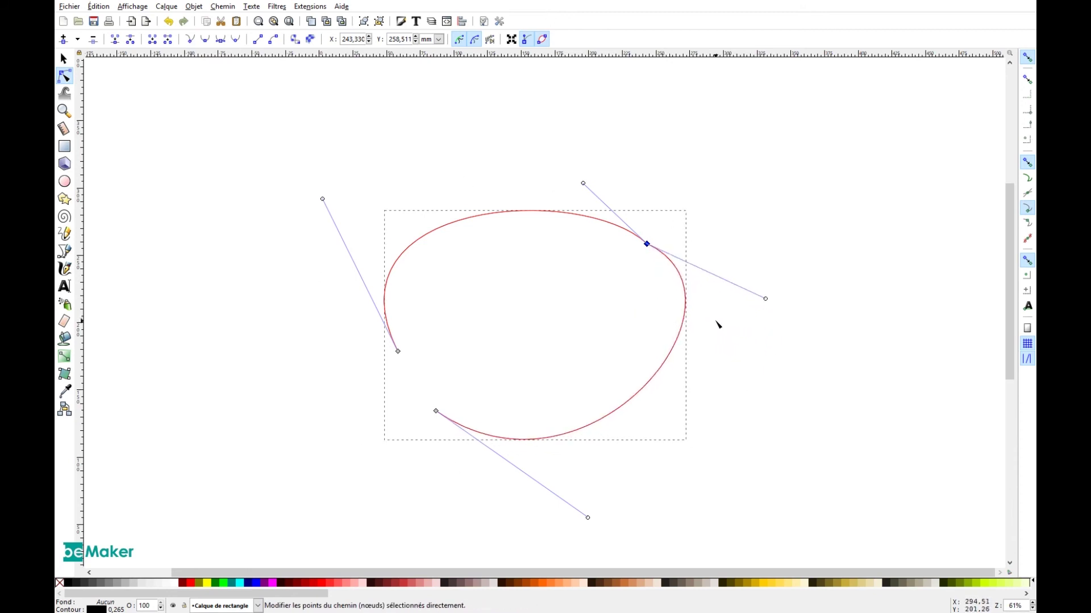
Toggle the path outline off and on, and examine the outlined stroke close up beside the upper right node
left_click(544, 41)
left_click(543, 40)
scroll(519, 224, "up", 4)
scroll(534, 154, "down", 3)
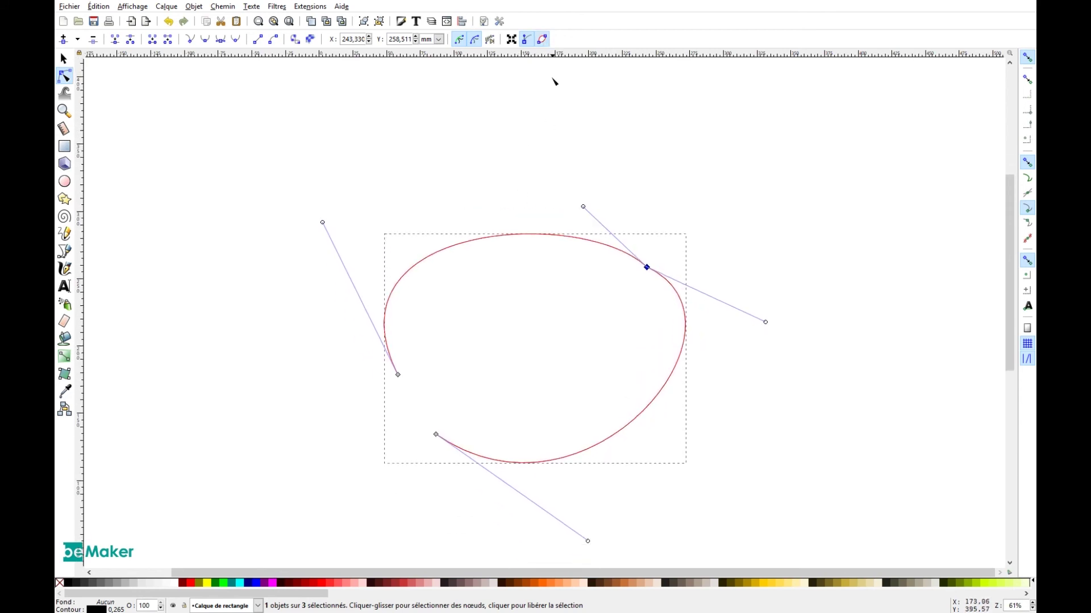
left_click(541, 42)
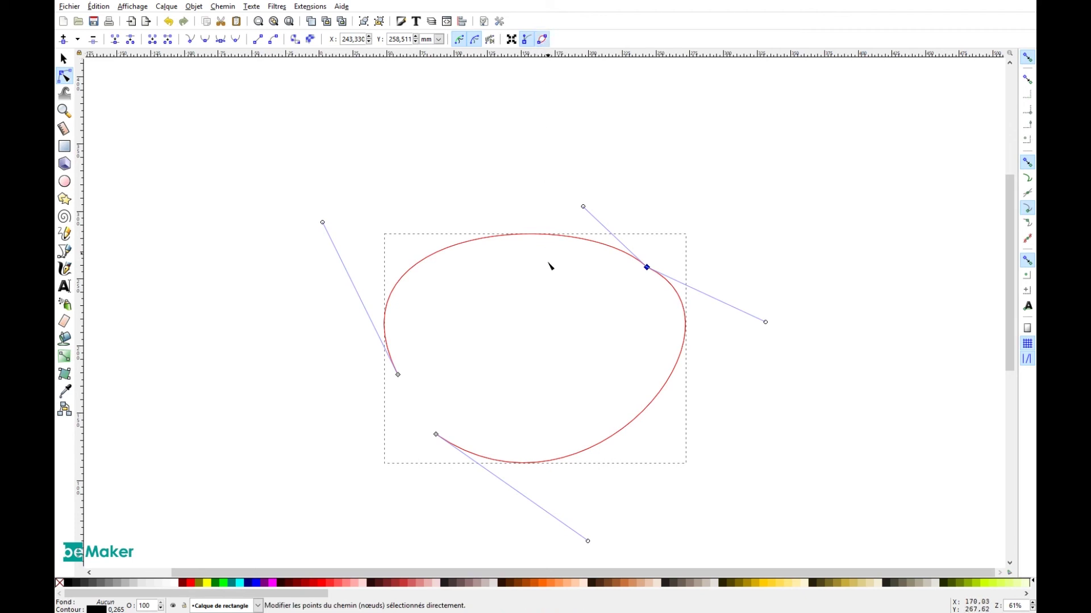
scroll(575, 256, "up", 3)
scroll(680, 293, "up", 3)
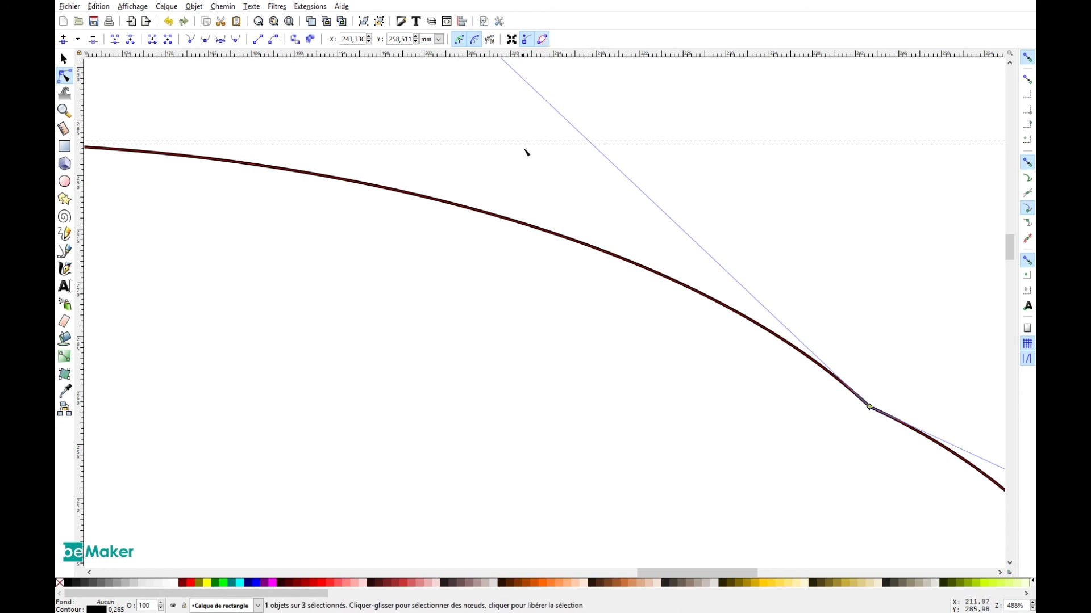
Hide the path's Bézier handles and show them again
scroll(704, 305, "down", 3)
scroll(840, 301, "down", 1)
scroll(584, 65, "down", 3)
left_click(526, 40)
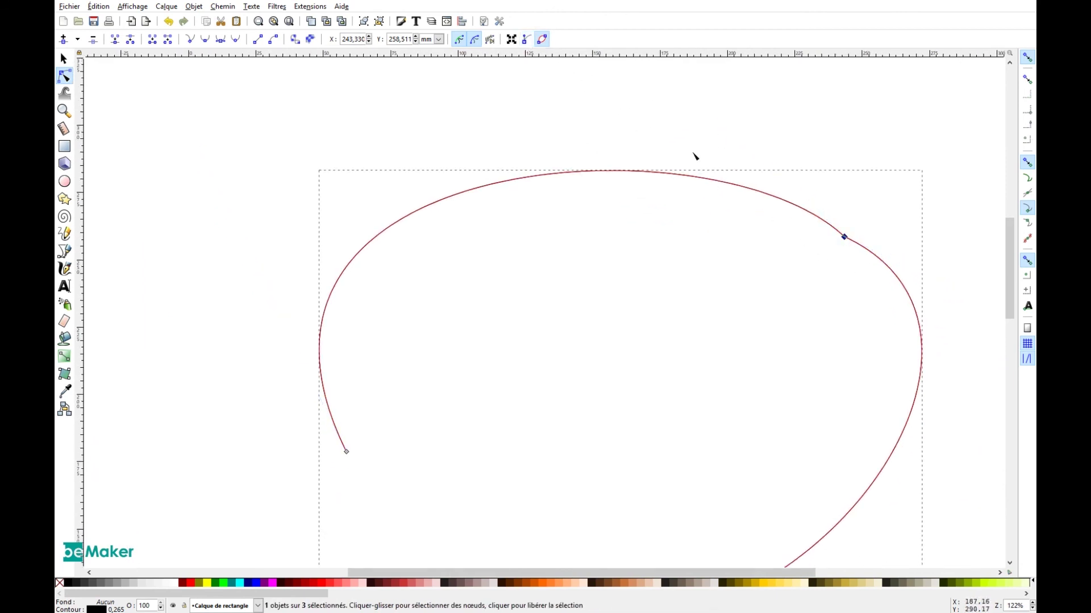
left_click(527, 38)
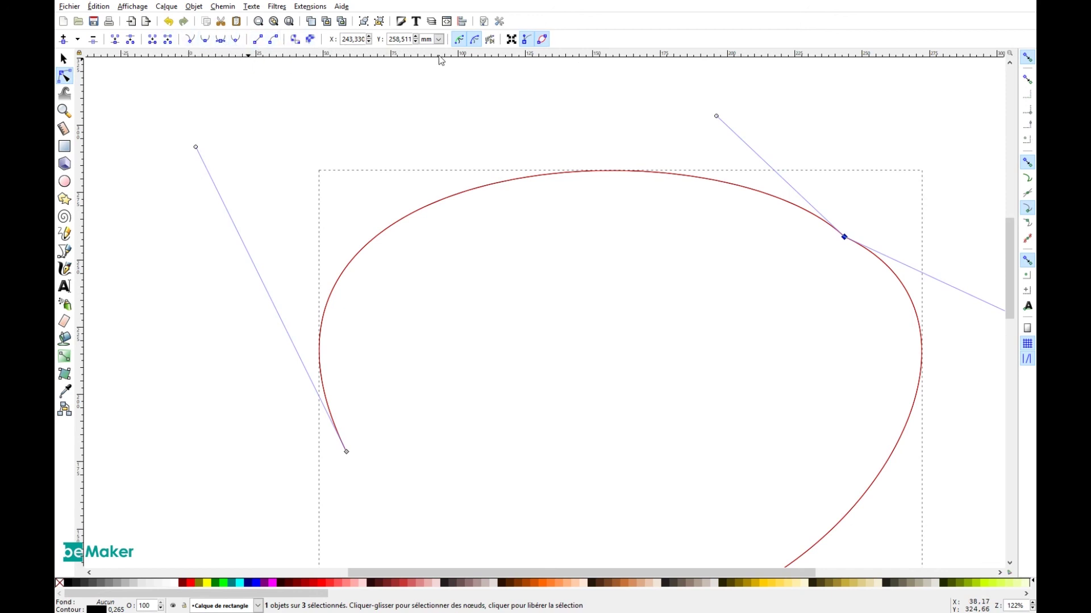
Straighten the upper segment between the left end node and the upper right node, and convert it back to a curve
left_click_drag(854, 240, 834, 208)
left_click(731, 165)
left_click(257, 40)
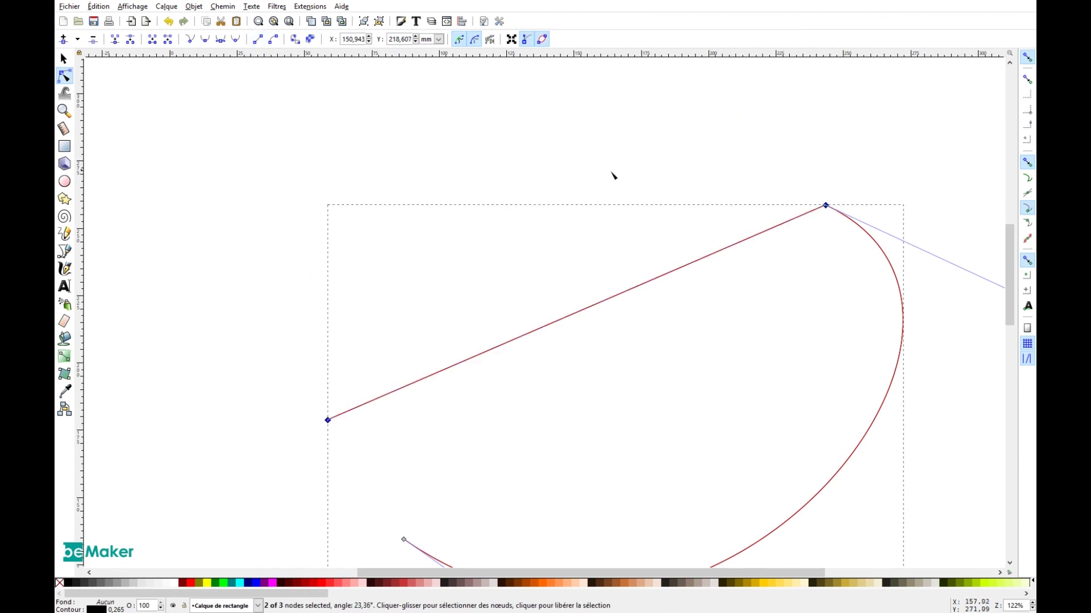
left_click(274, 40)
Arch the upper segment outward by pulling the upper right node's inner handle and the left end node's handle upward
left_click_drag(659, 277, 644, 89)
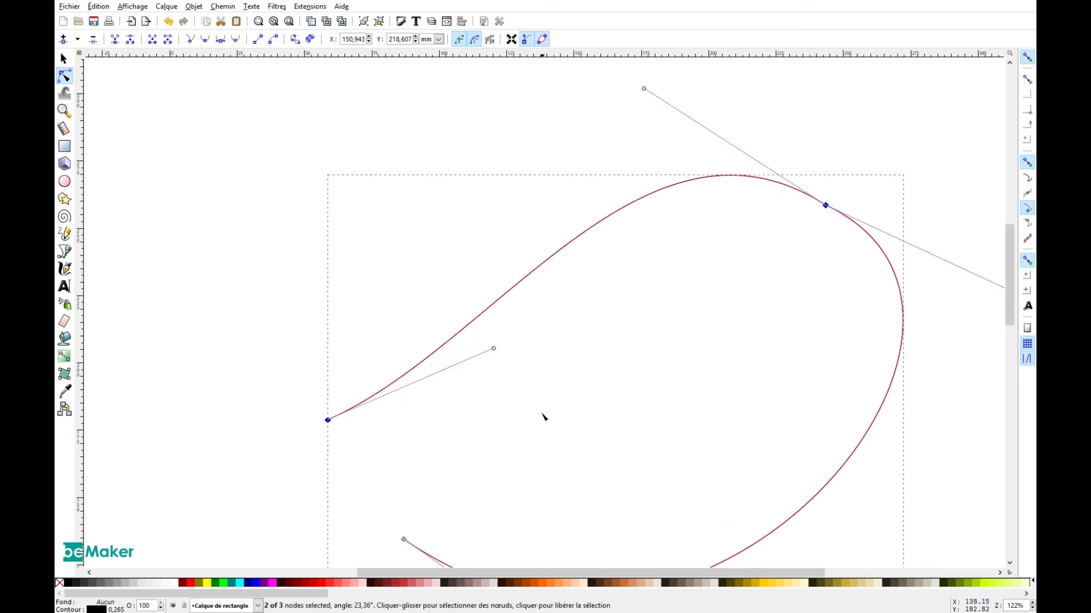
left_click_drag(496, 352, 427, 246)
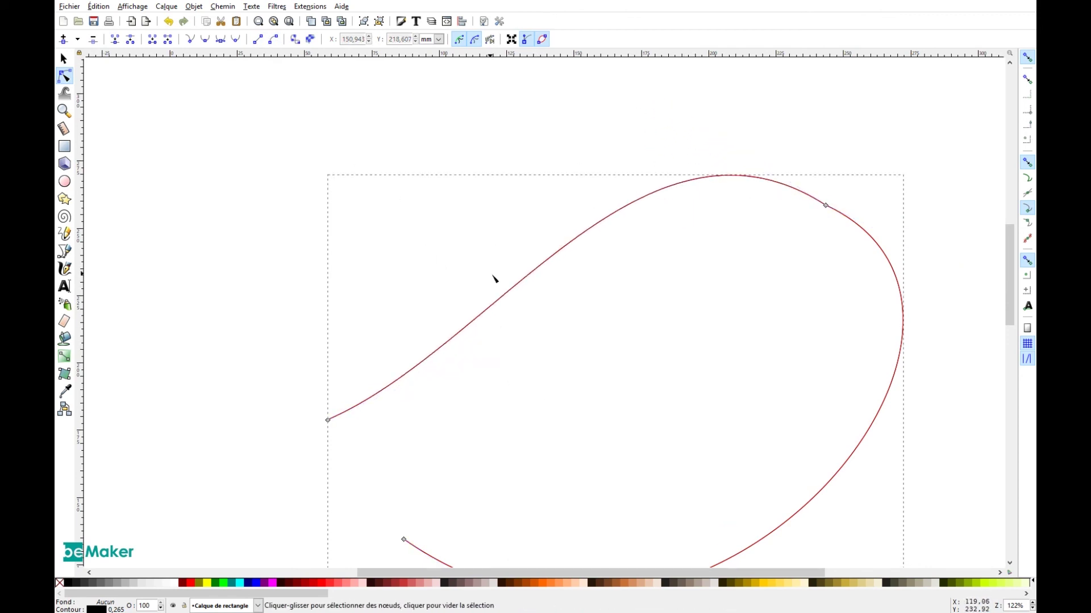
left_click(509, 292)
left_click_drag(496, 351, 292, 154)
left_click_drag(512, 396, 465, 335)
scroll(466, 338, "down", 1)
left_click_drag(583, 350, 523, 321)
scroll(524, 319, "down", 1)
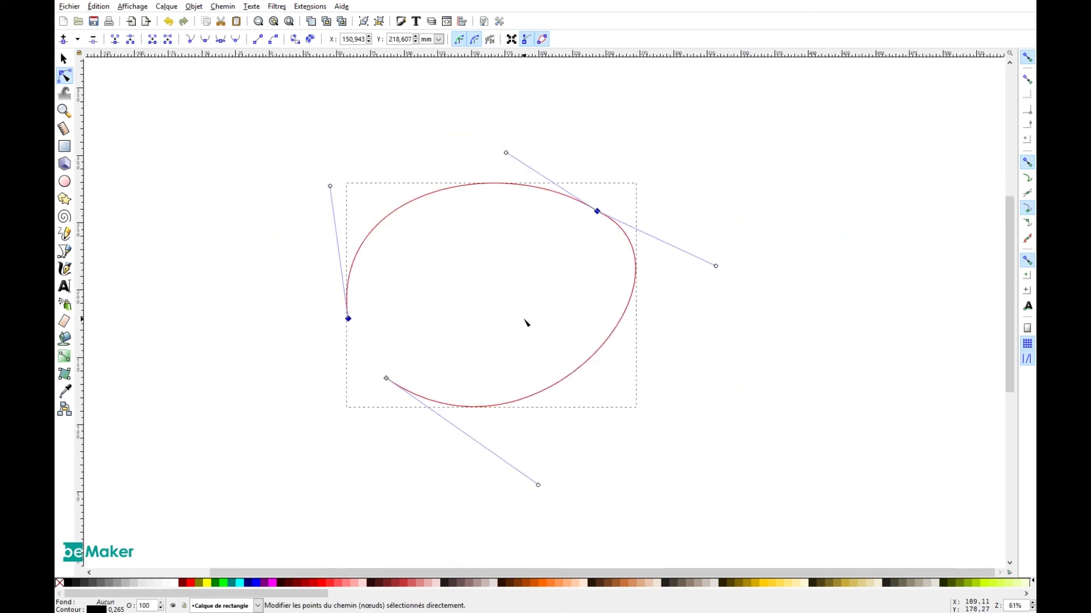